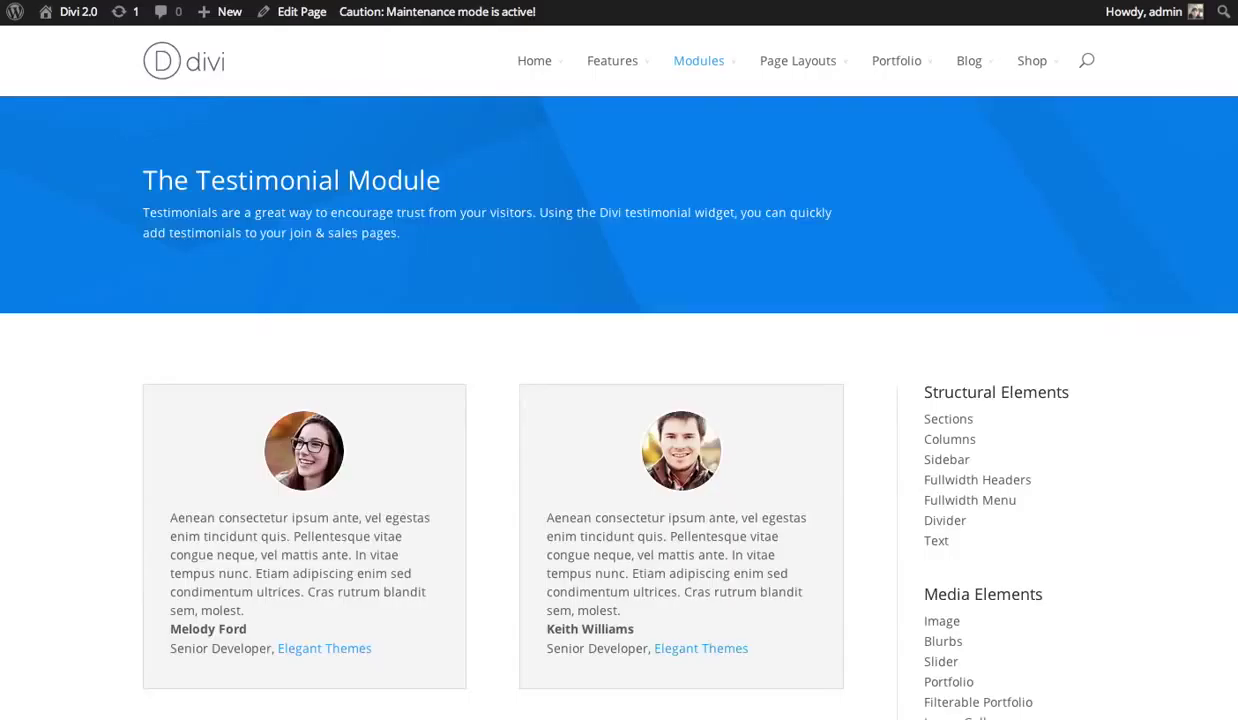
Examine the testimonial module demo page, including the portrait, quote text, author details and quotation-icon variants
scroll(638, 375, "down", 3)
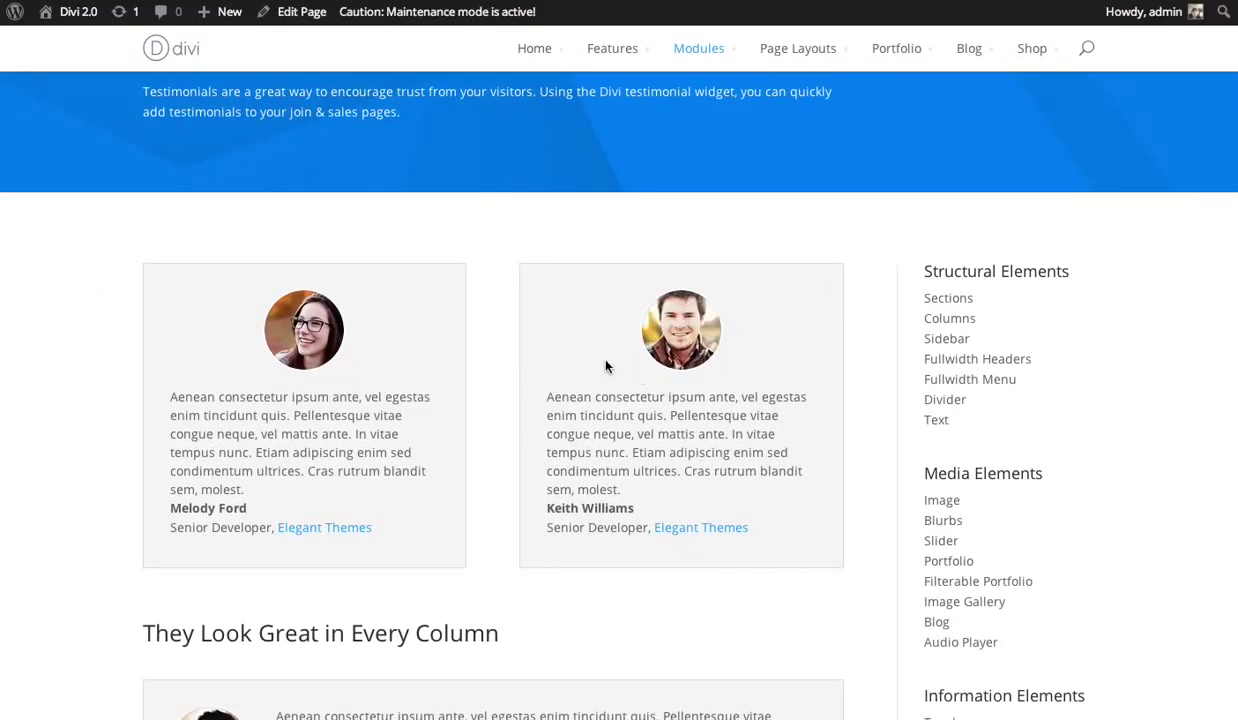
left_click_drag(552, 393, 668, 495)
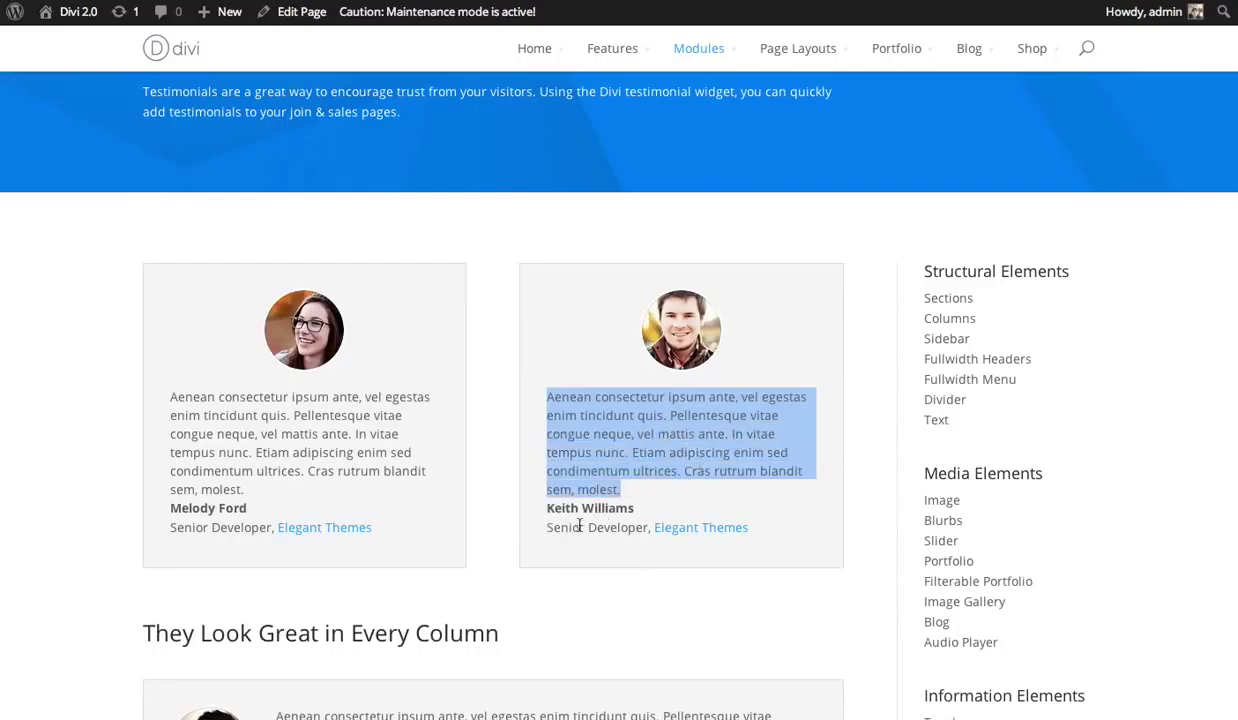
left_click(599, 503)
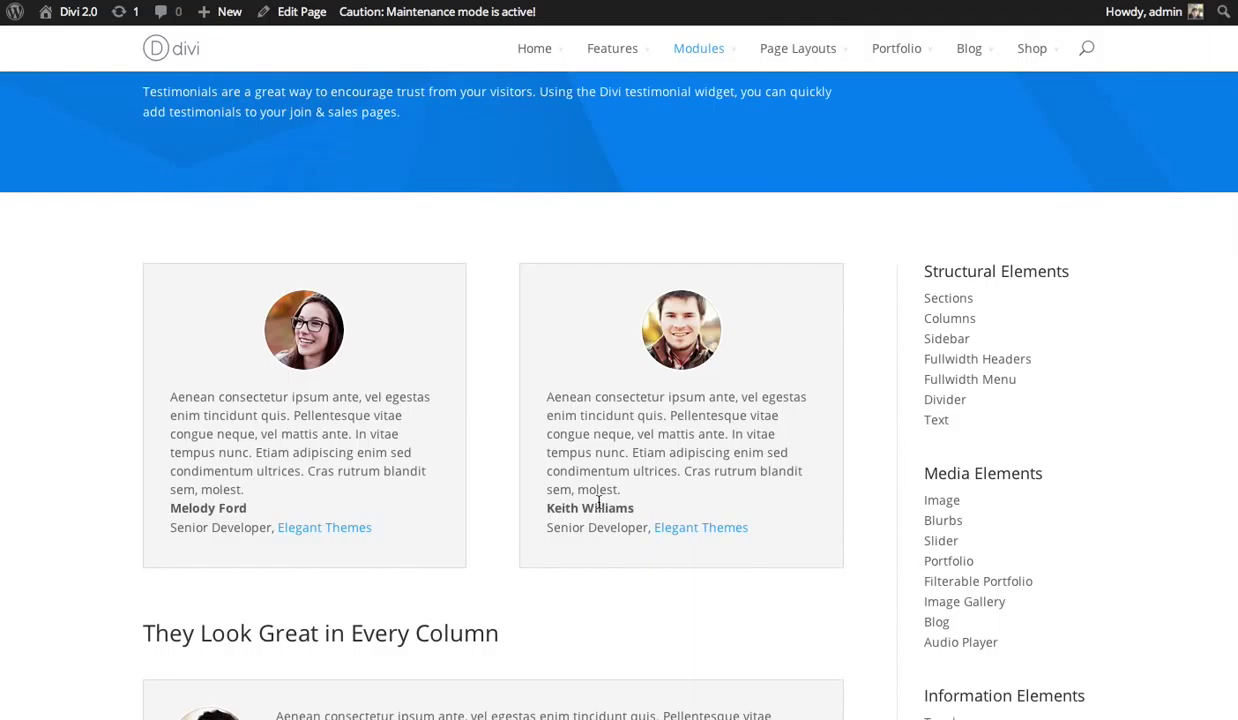
scroll(1194, 180, "down", 5)
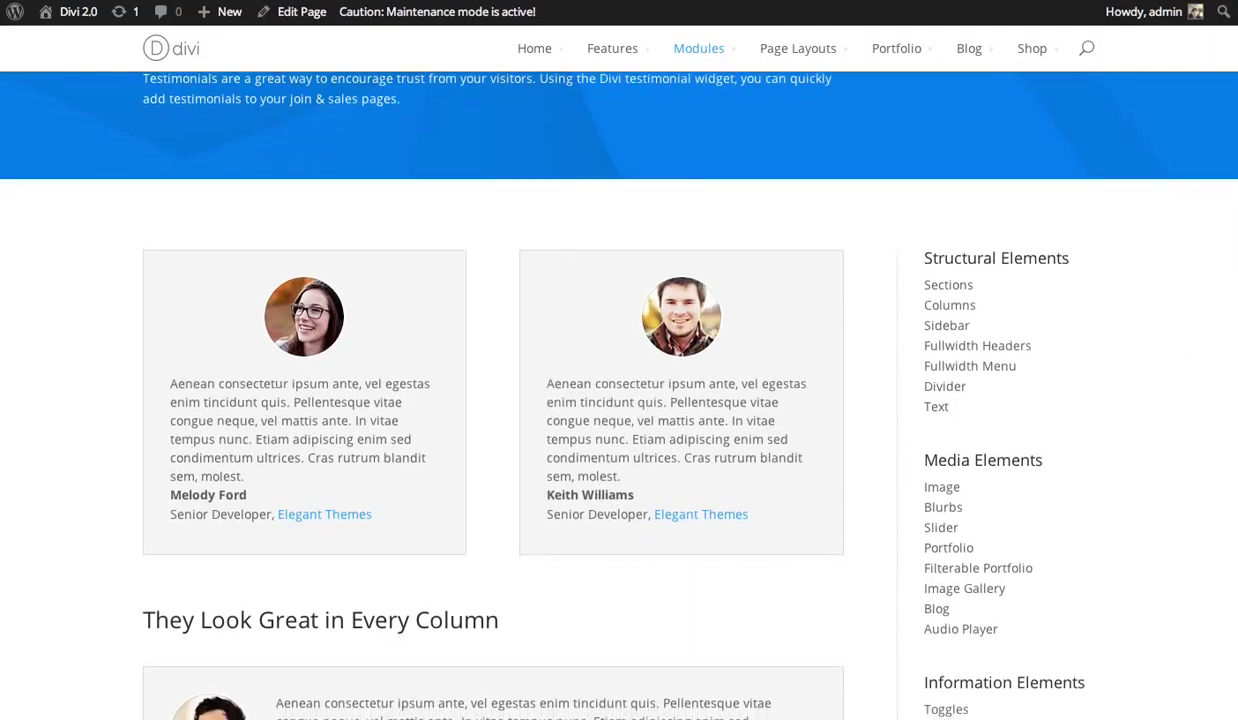
scroll(1036, 428, "down", 6)
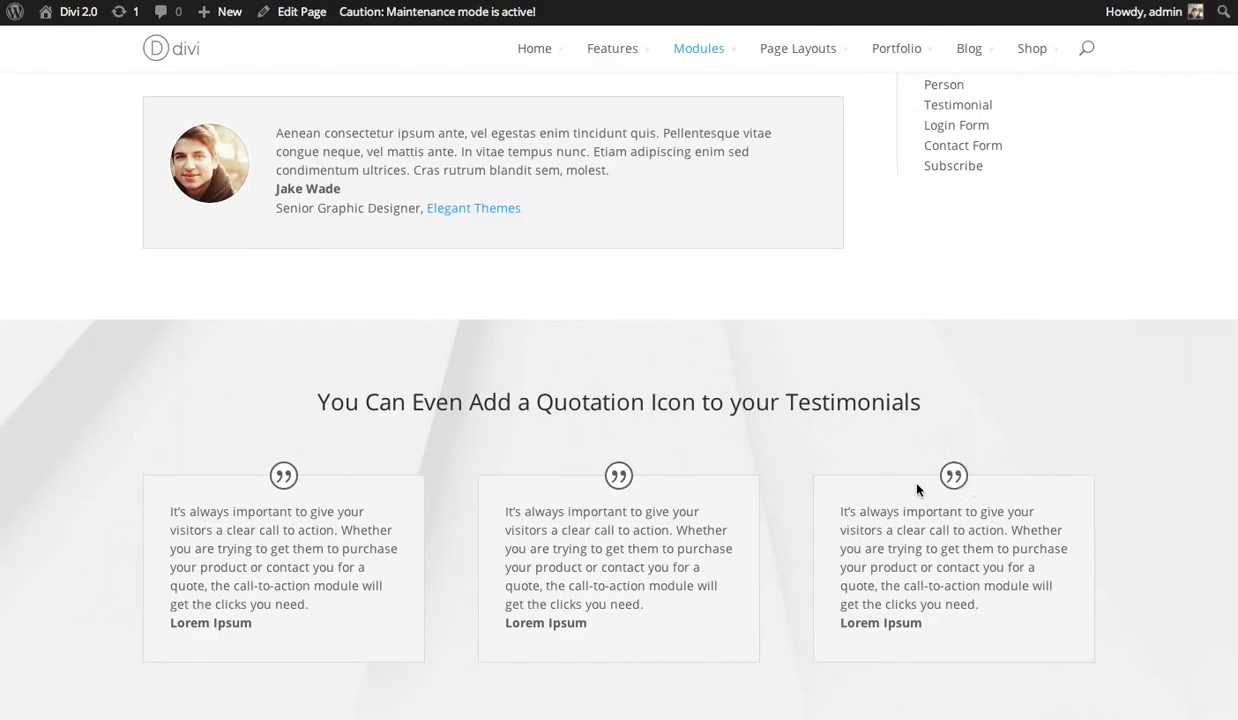
scroll(1195, 495, "up", 4)
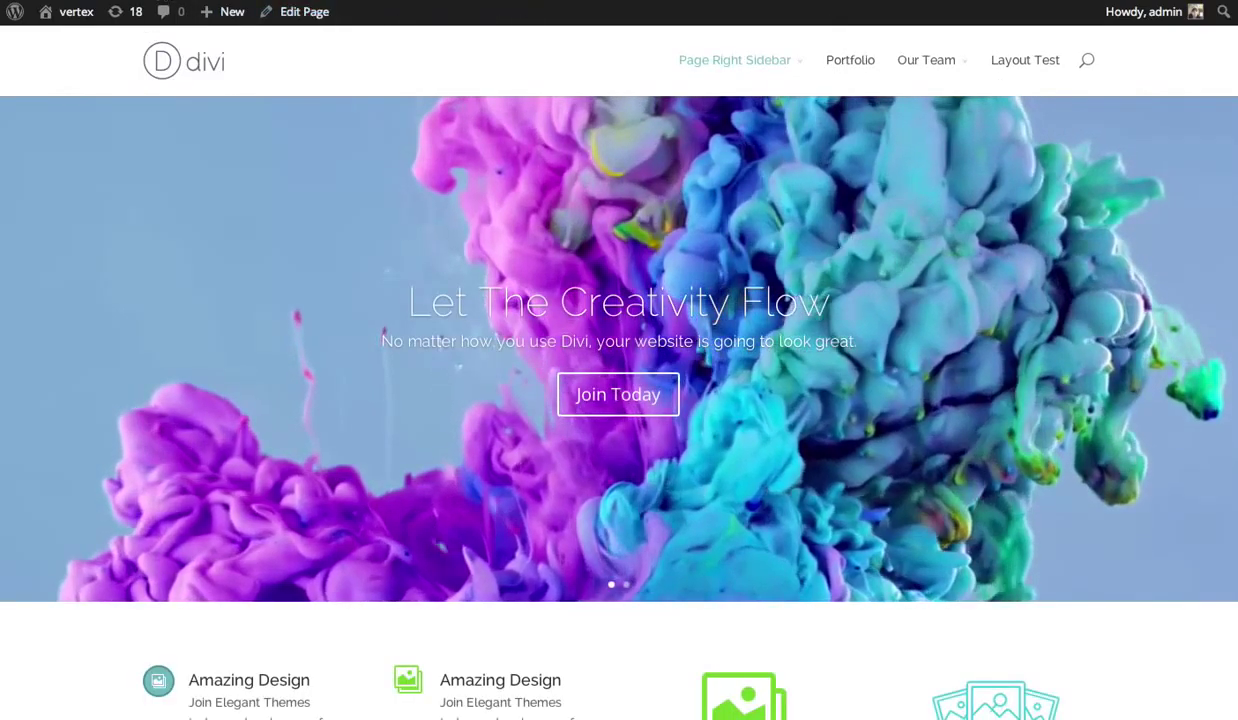
Review the join page down to its "What Our Customers Are Saying." section
key("F5")
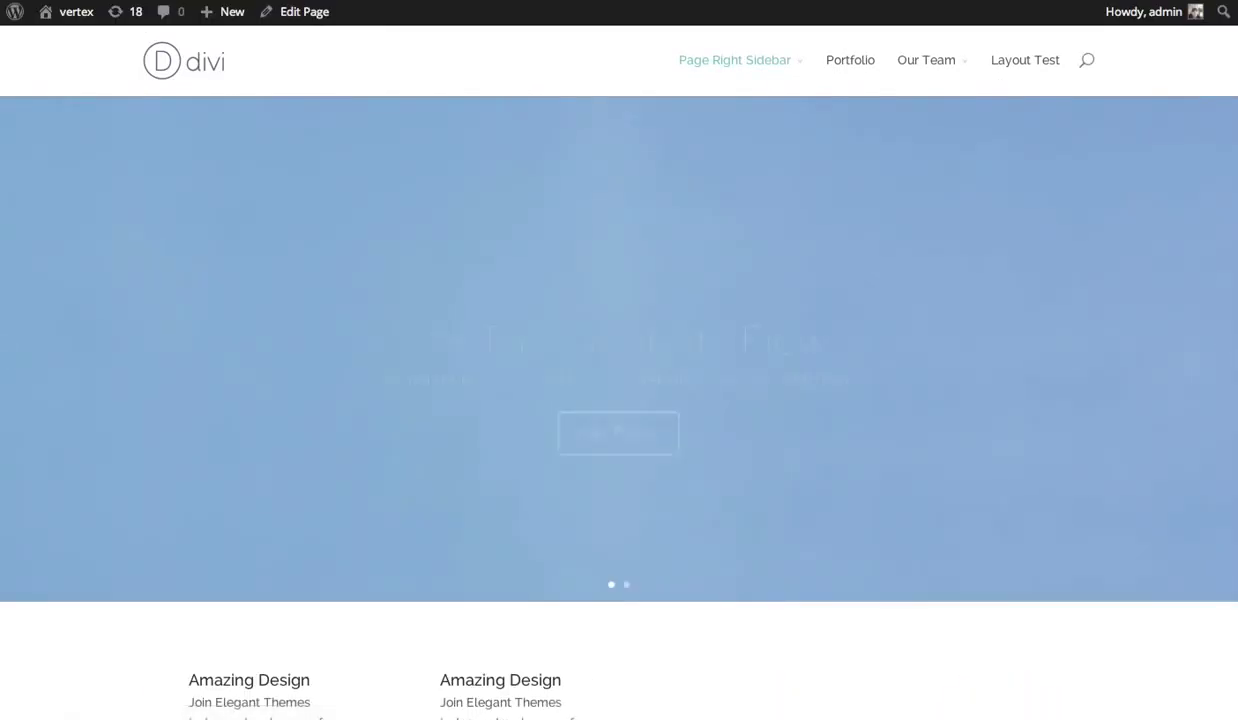
scroll(619, 400, "down", 8)
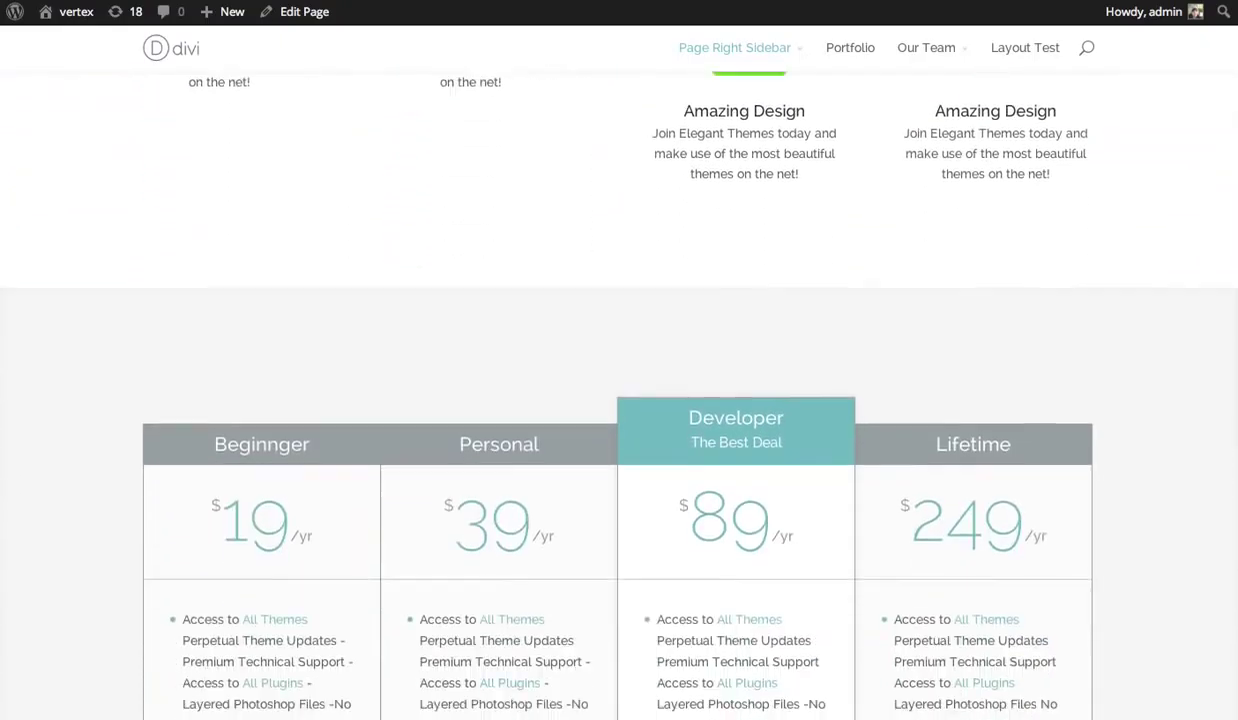
scroll(619, 400, "down", 7)
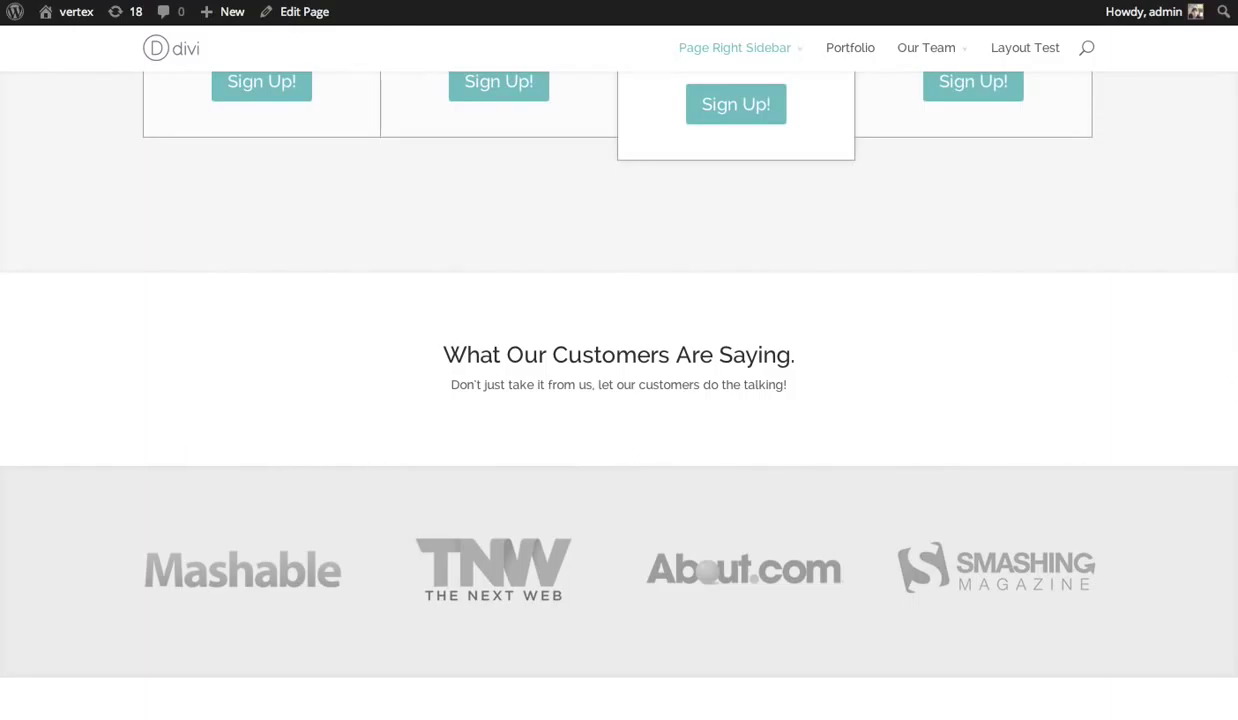
scroll(619, 400, "down", 1)
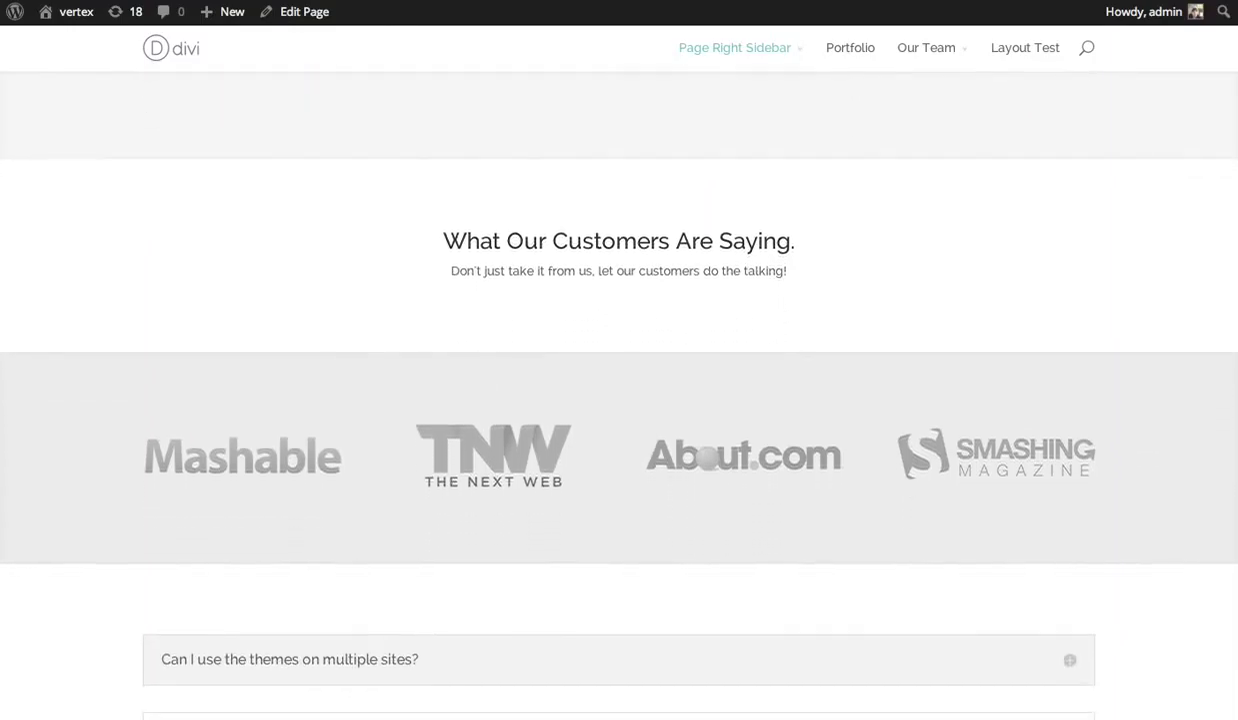
scroll(719, 146, "up", 1)
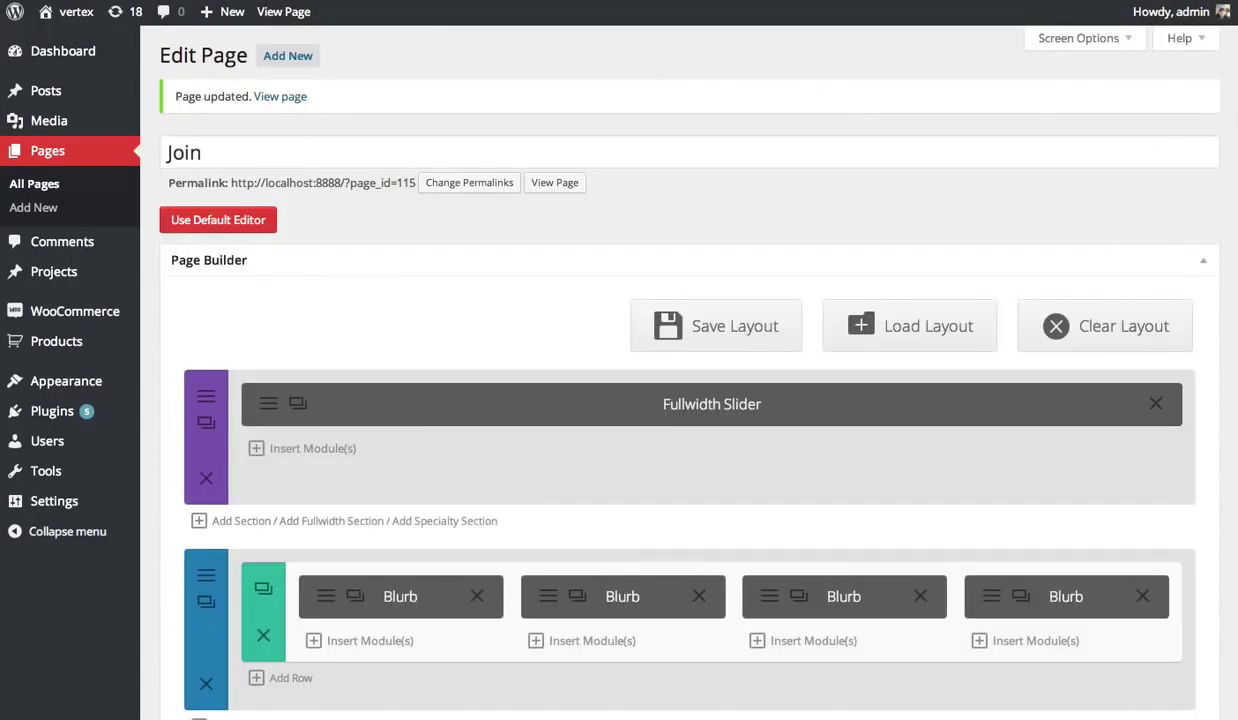
Add a row of three 1/3 columns below the Text module in the section above the four Image modules
scroll(680, 400, "down", 7)
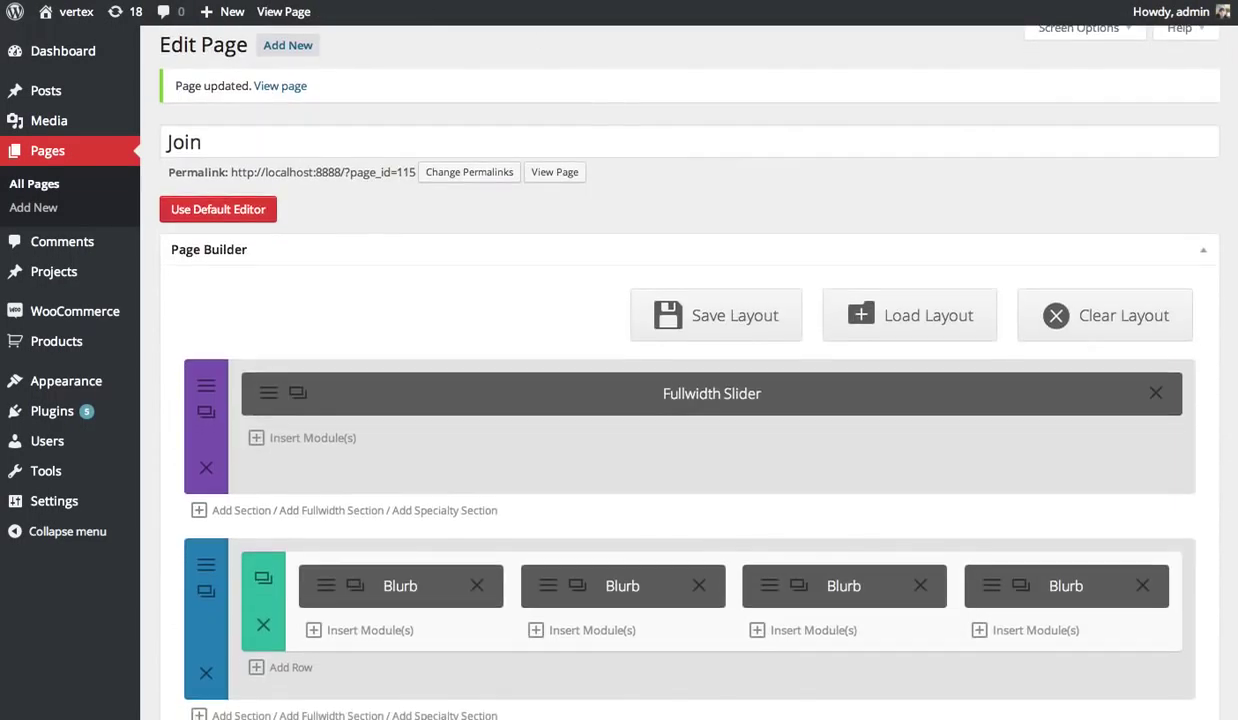
scroll(926, 251, "down", 2)
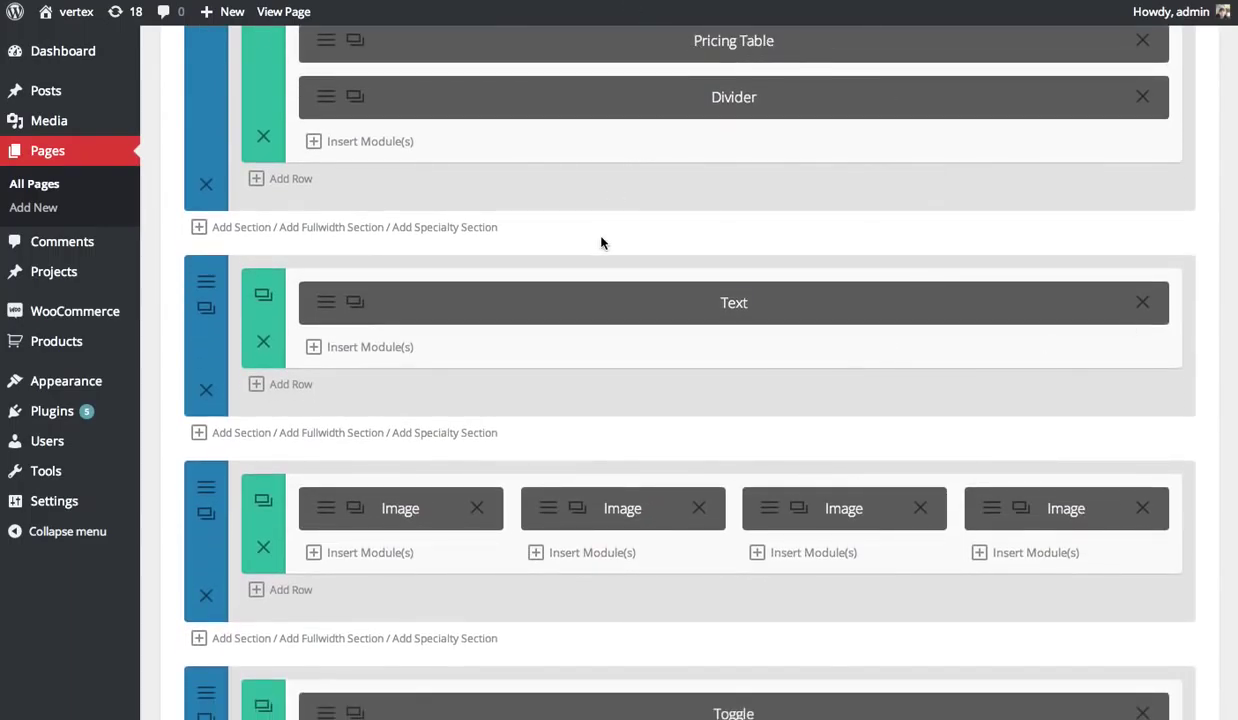
left_click(288, 386)
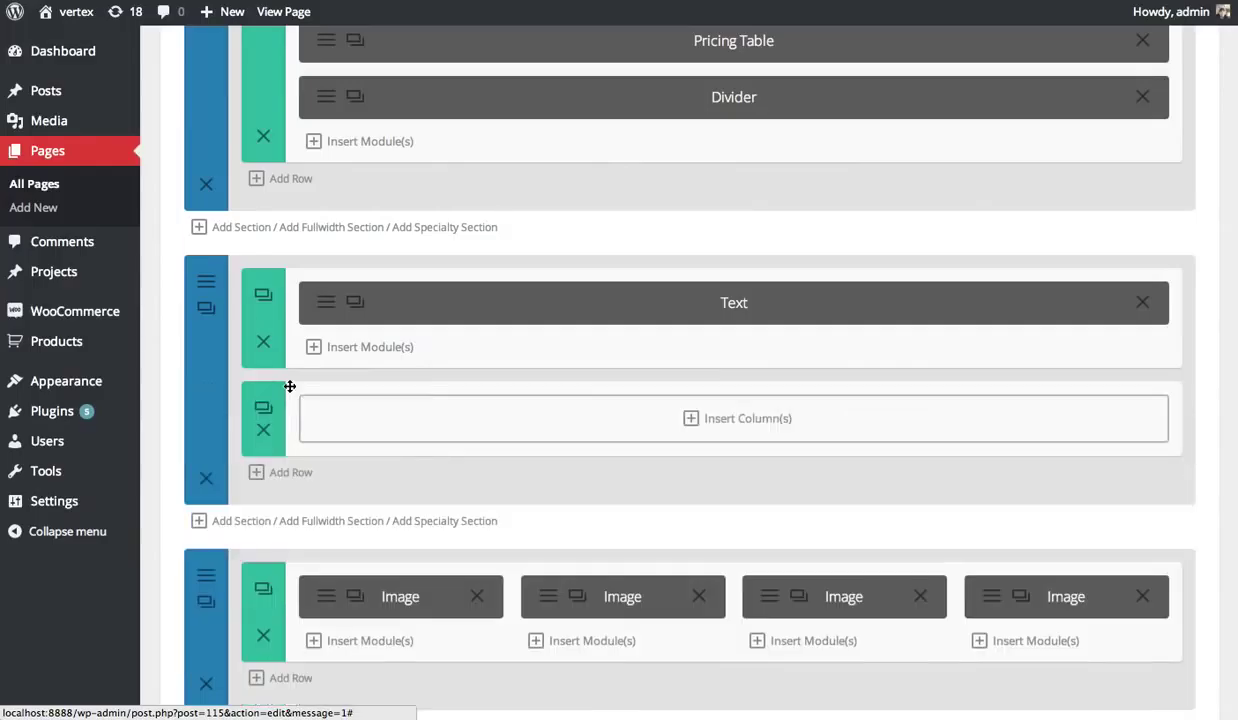
left_click(520, 420)
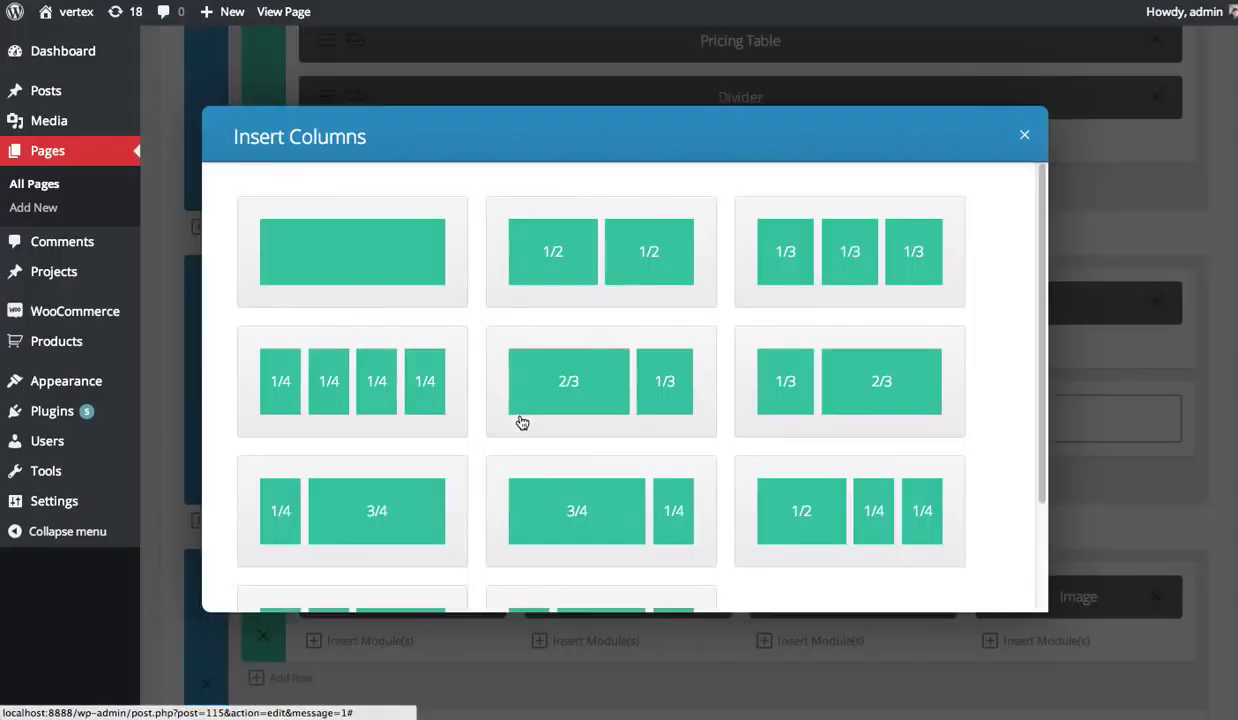
left_click(862, 258)
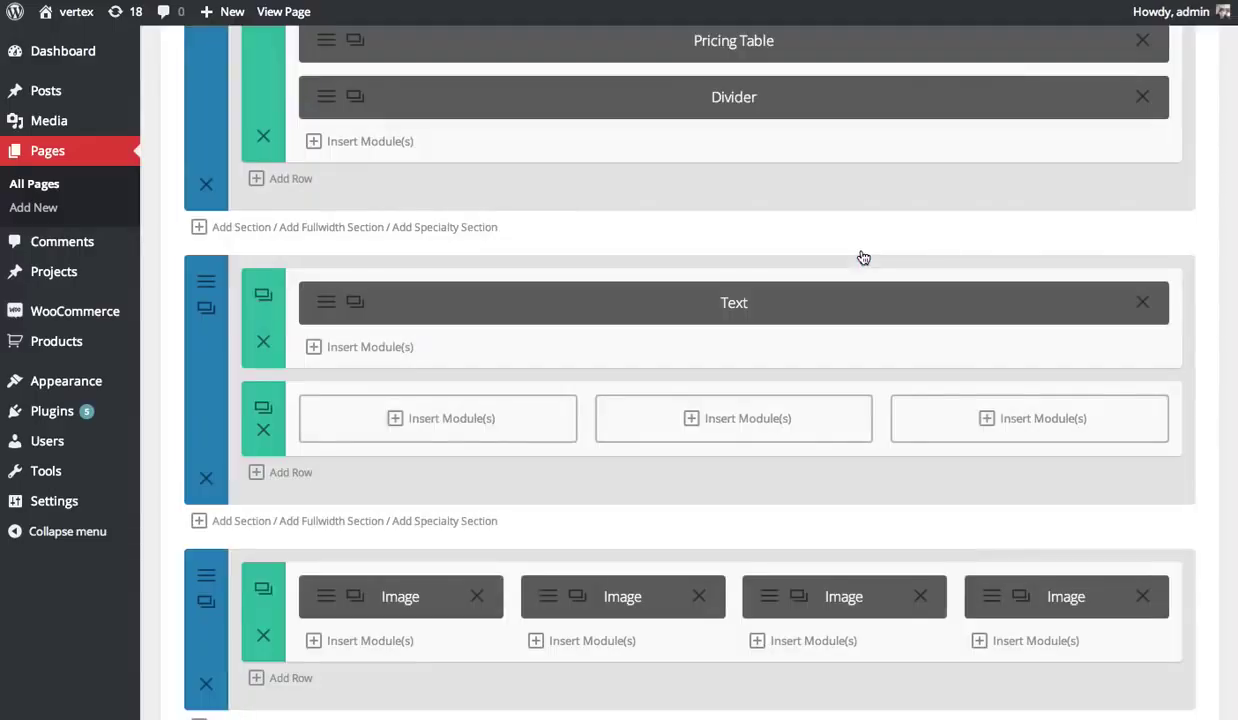
Insert a Testimonial module in the new row's first column and enter the author's name
left_click(430, 418)
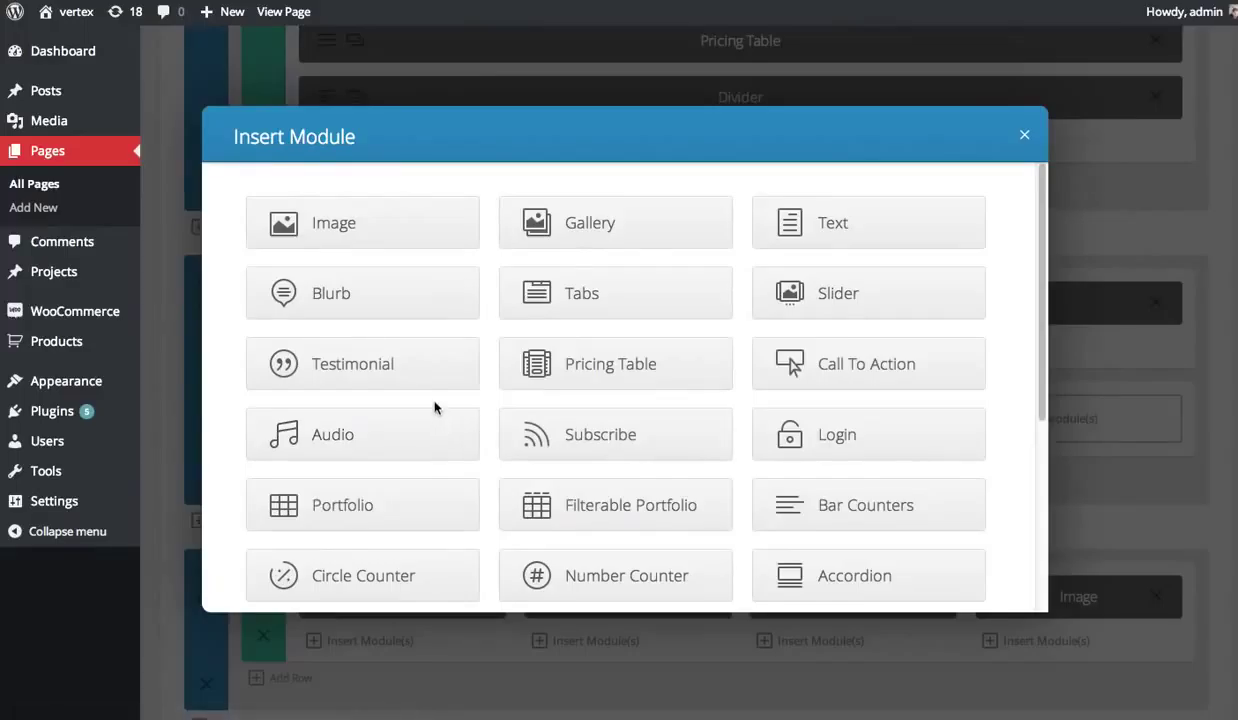
left_click(368, 366)
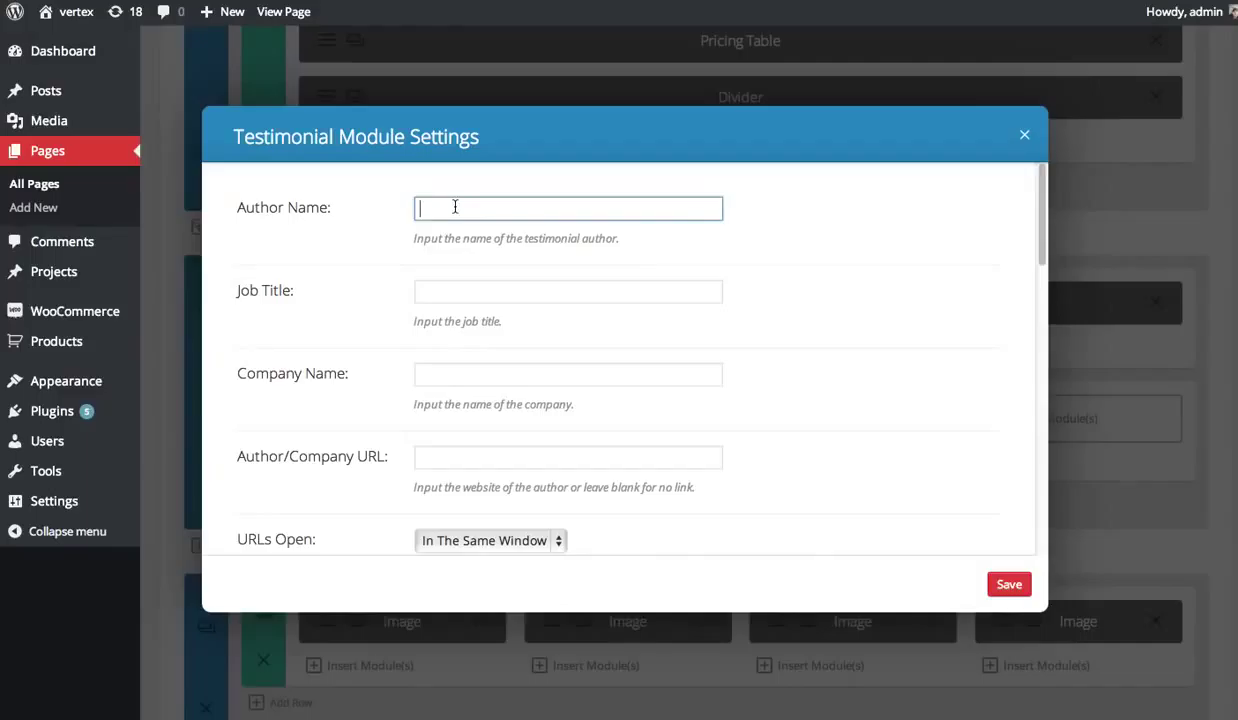
type("Nick Roach")
key("Tab")
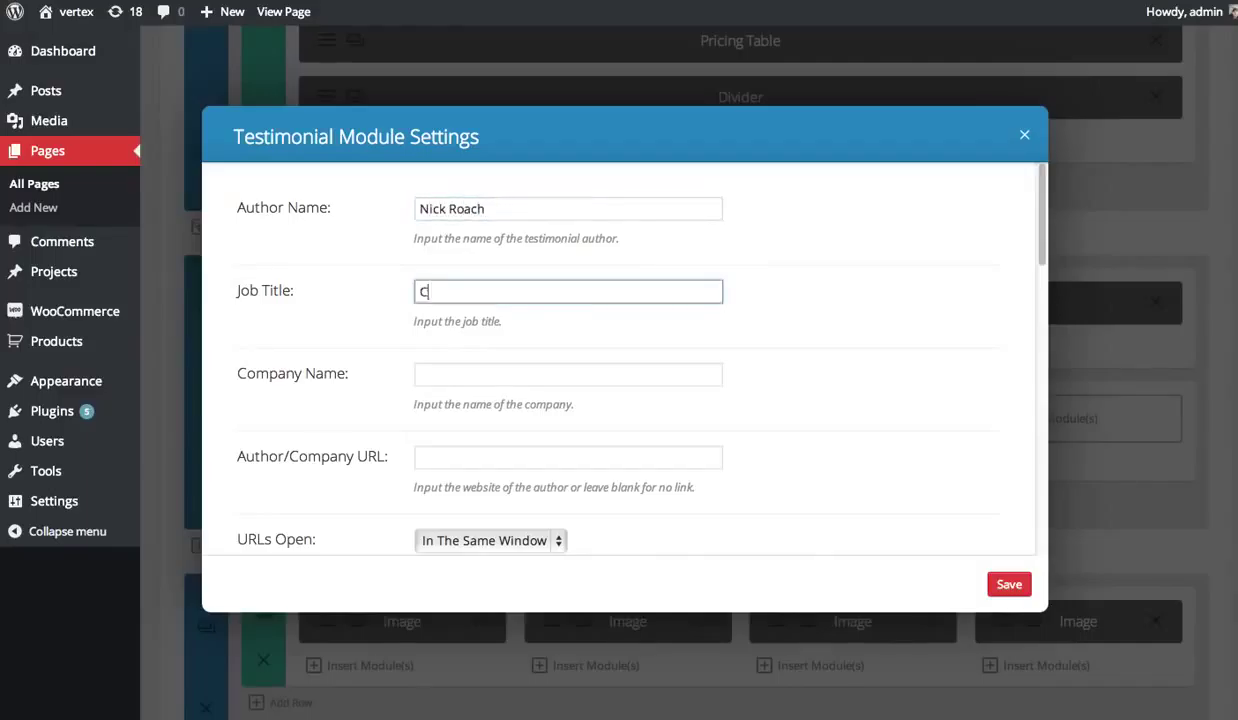
type("EO")
key("Tab")
type("Elegant Themes")
key("Tab")
type("http:")
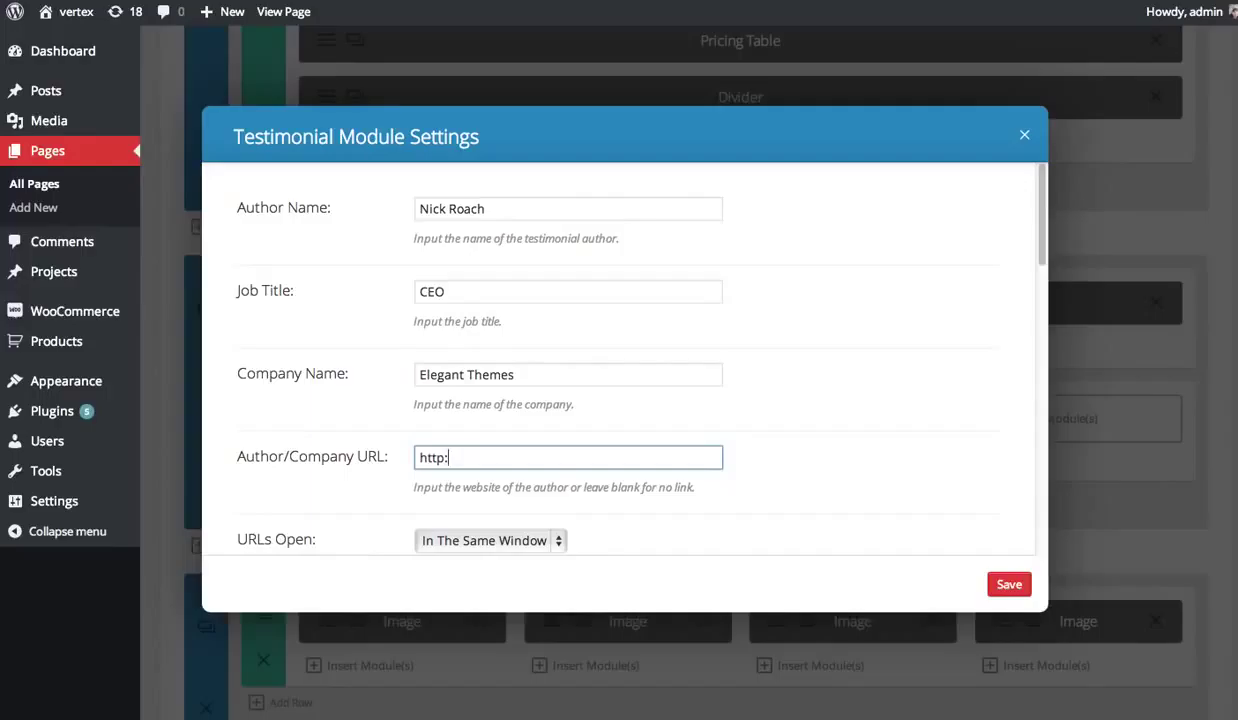
type("//elegantthemes.com")
left_click(464, 283)
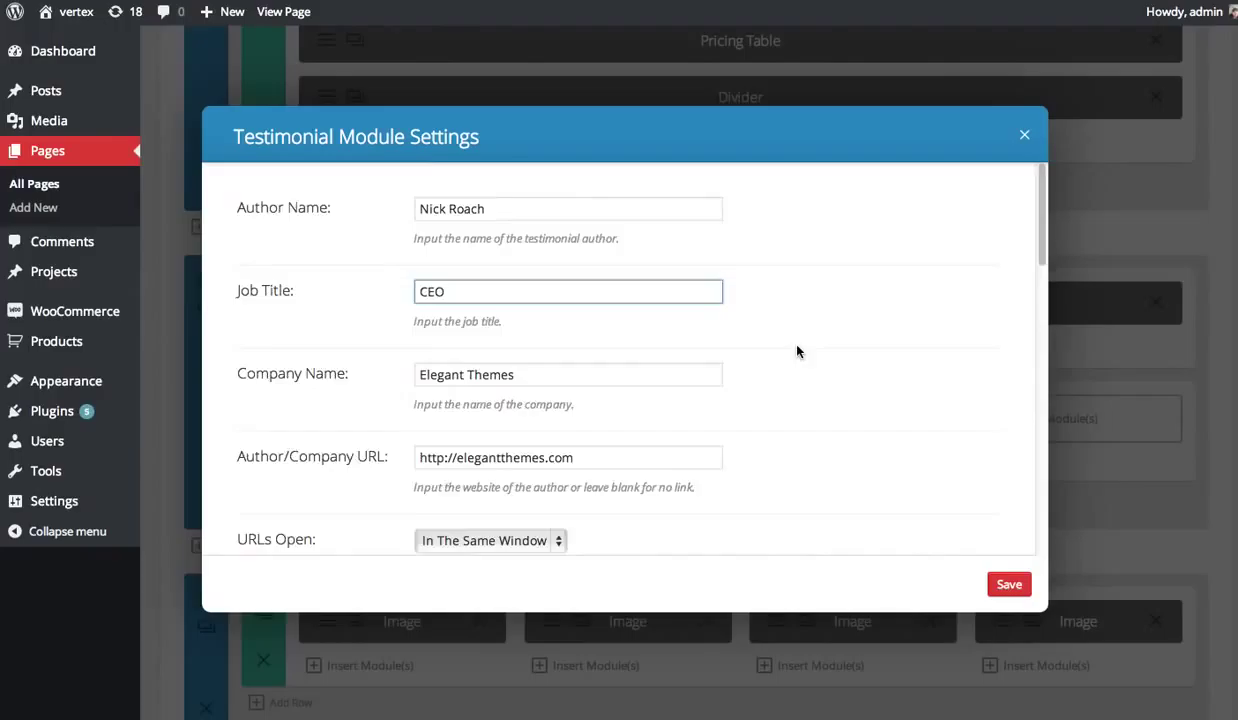
Set the testimonial's author/company URL to open in a new tab
scroll(798, 351, "down", 3)
left_click(487, 300)
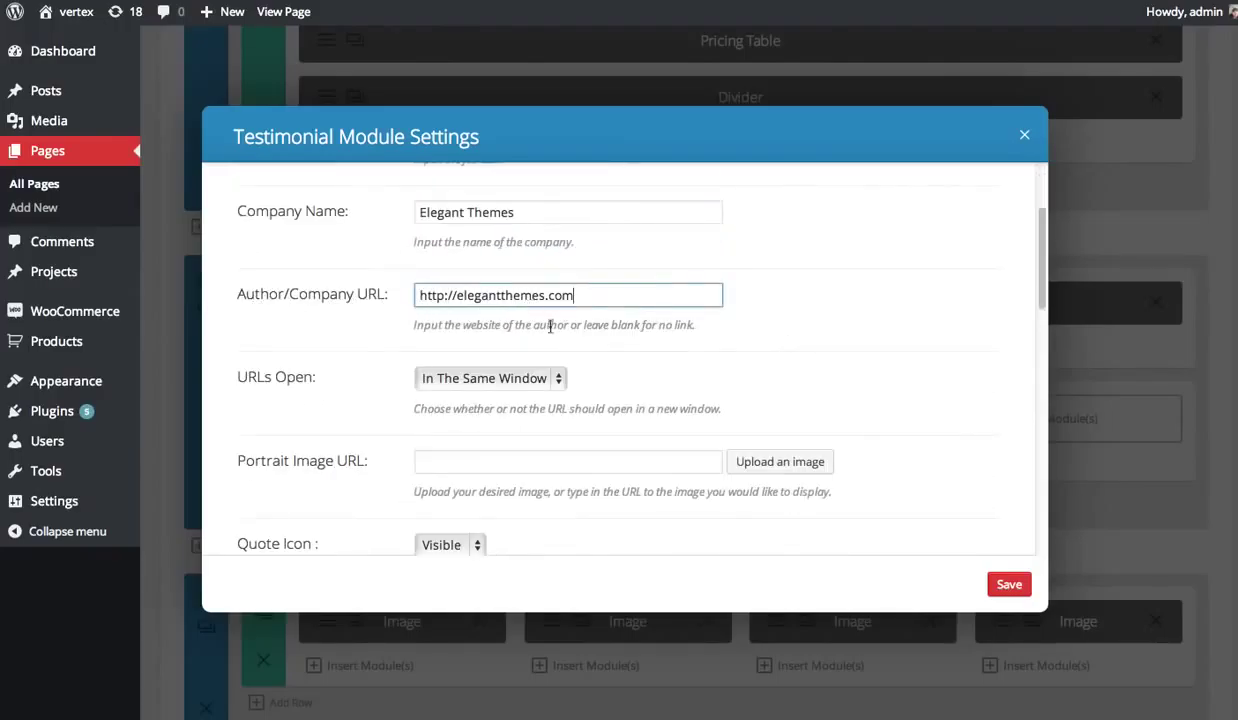
left_click(482, 375)
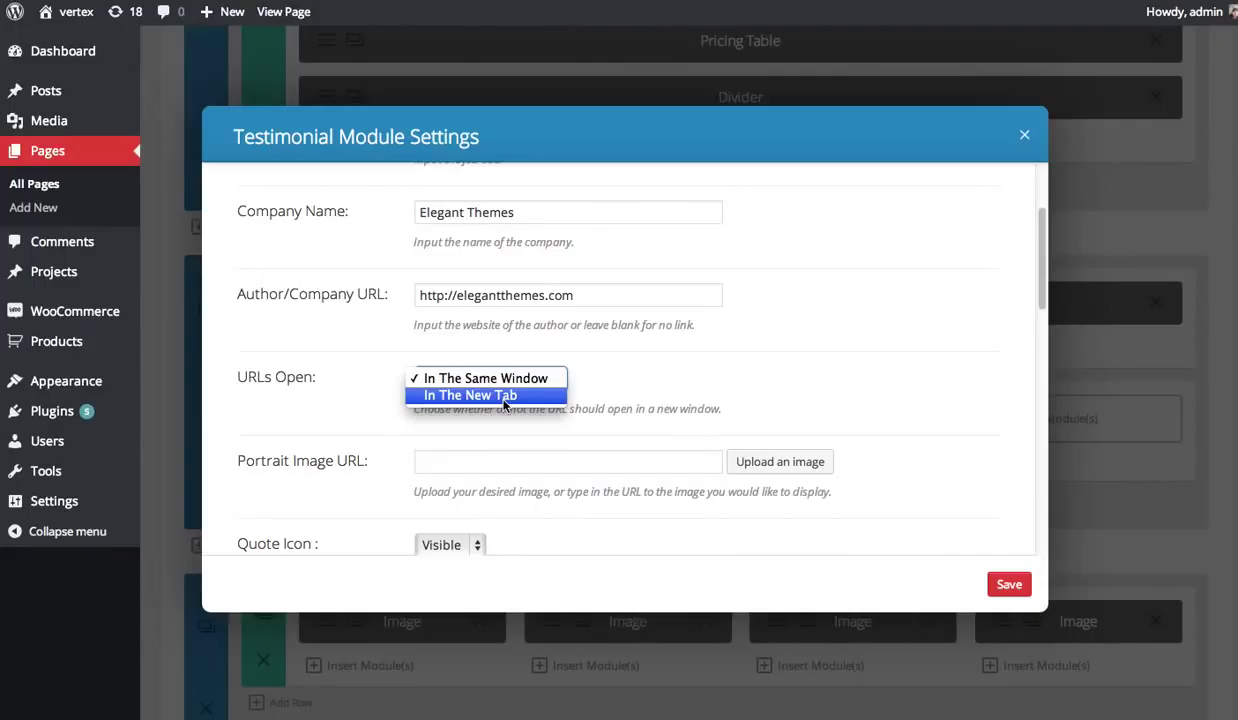
left_click(507, 398)
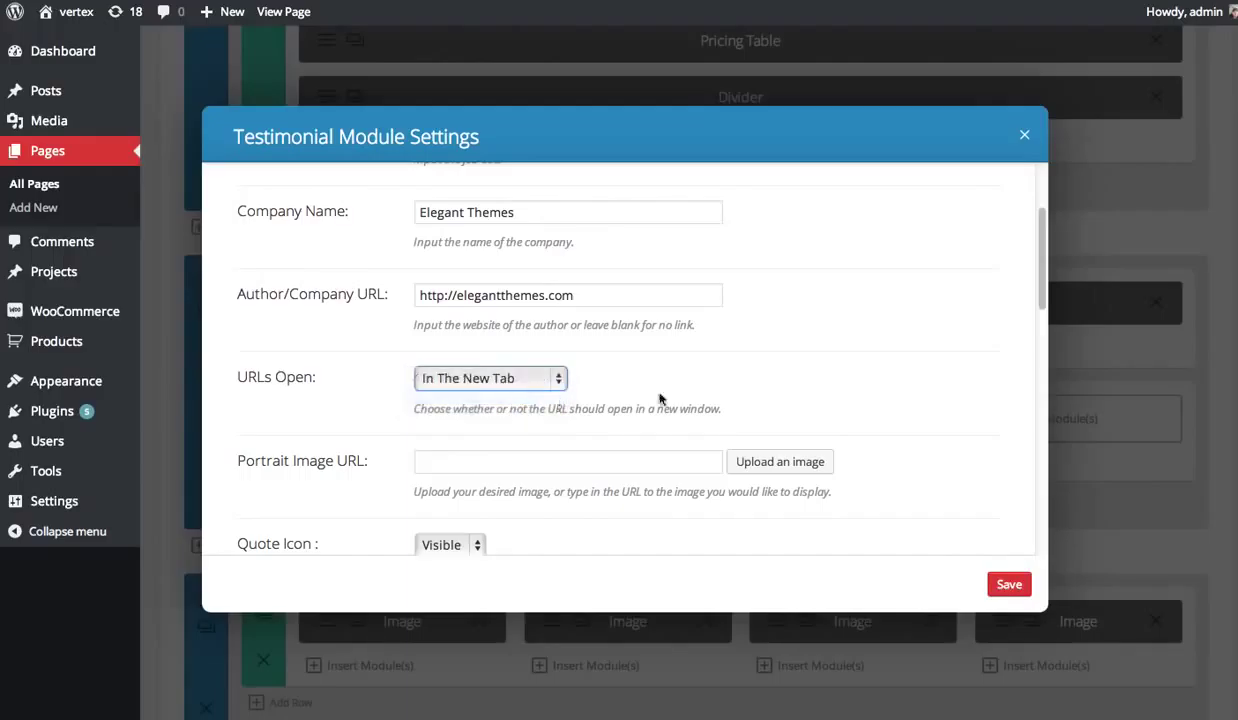
Use pic-2.jpg from the media library as the testimonial's portrait image
scroll(875, 360, "down", 1)
left_click(547, 362)
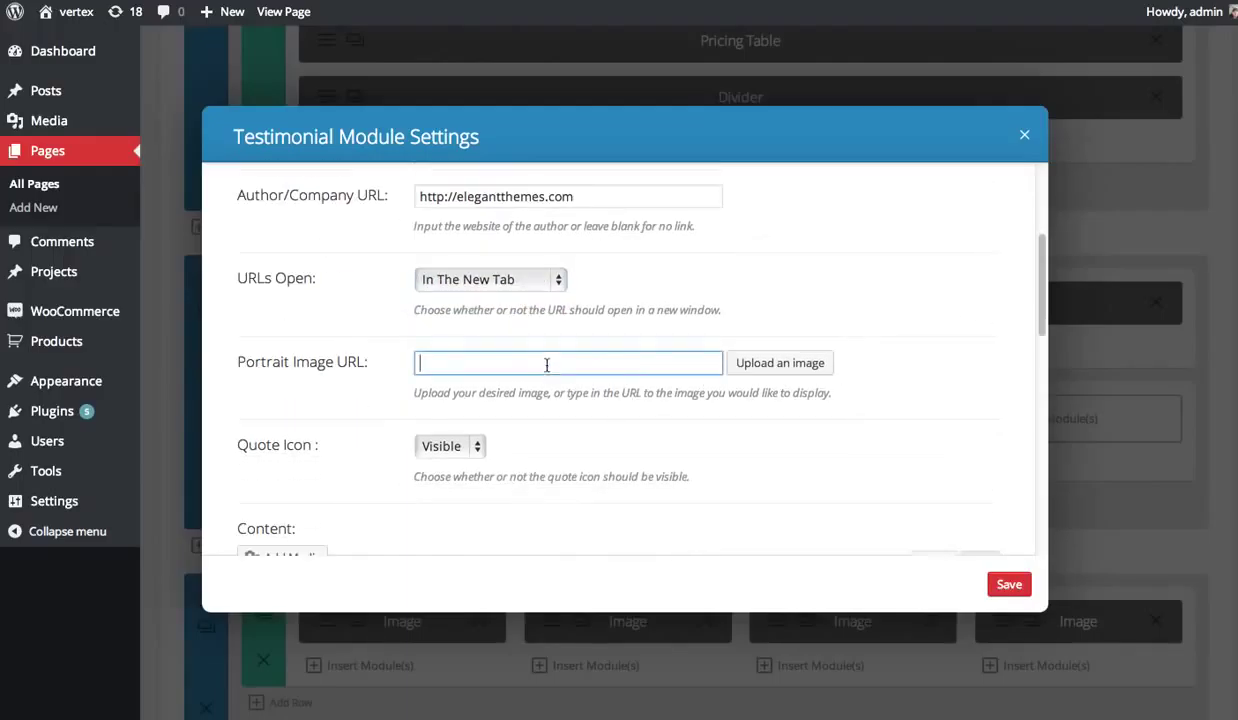
left_click(793, 370)
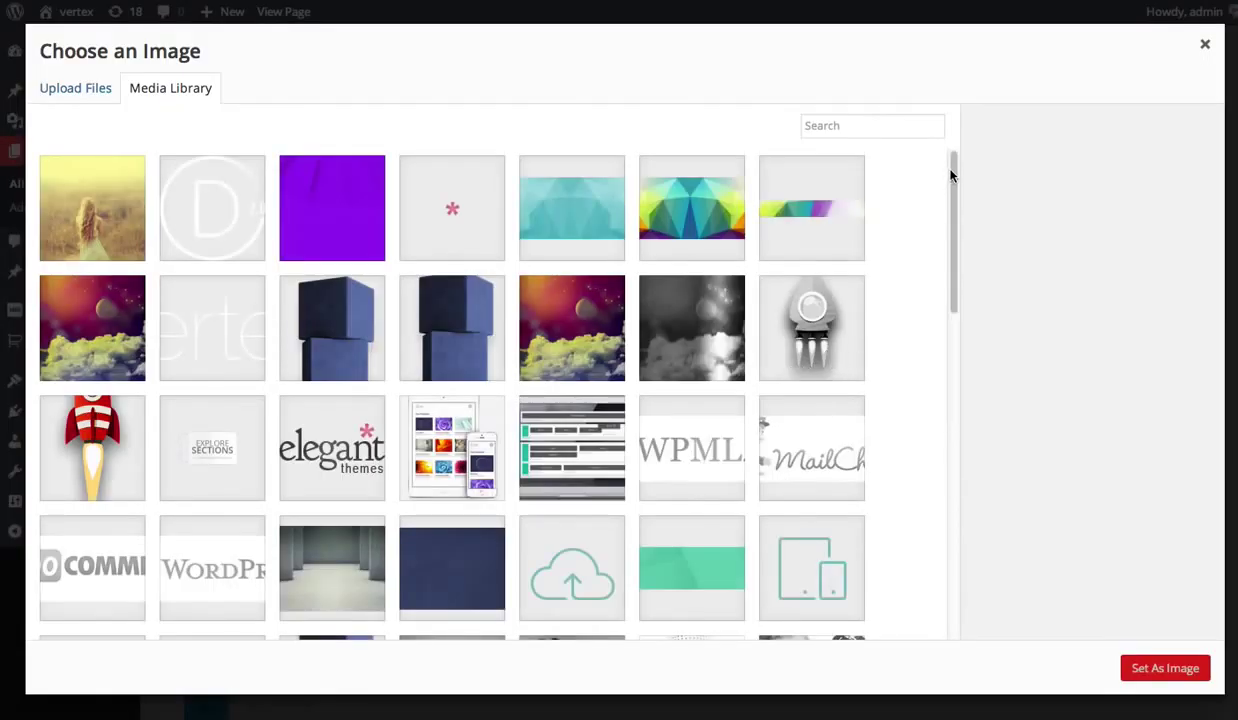
left_click_drag(953, 166, 954, 263)
left_click(573, 343)
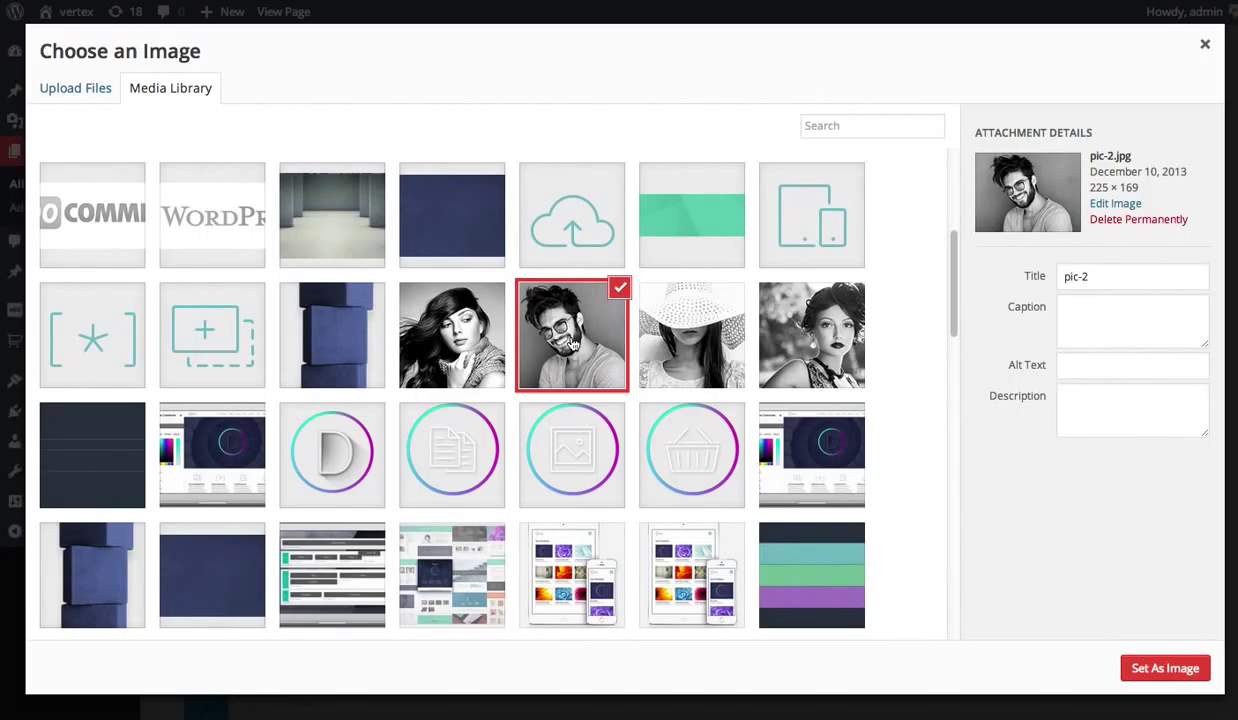
left_click(1160, 662)
left_click_drag(1046, 253, 1047, 287)
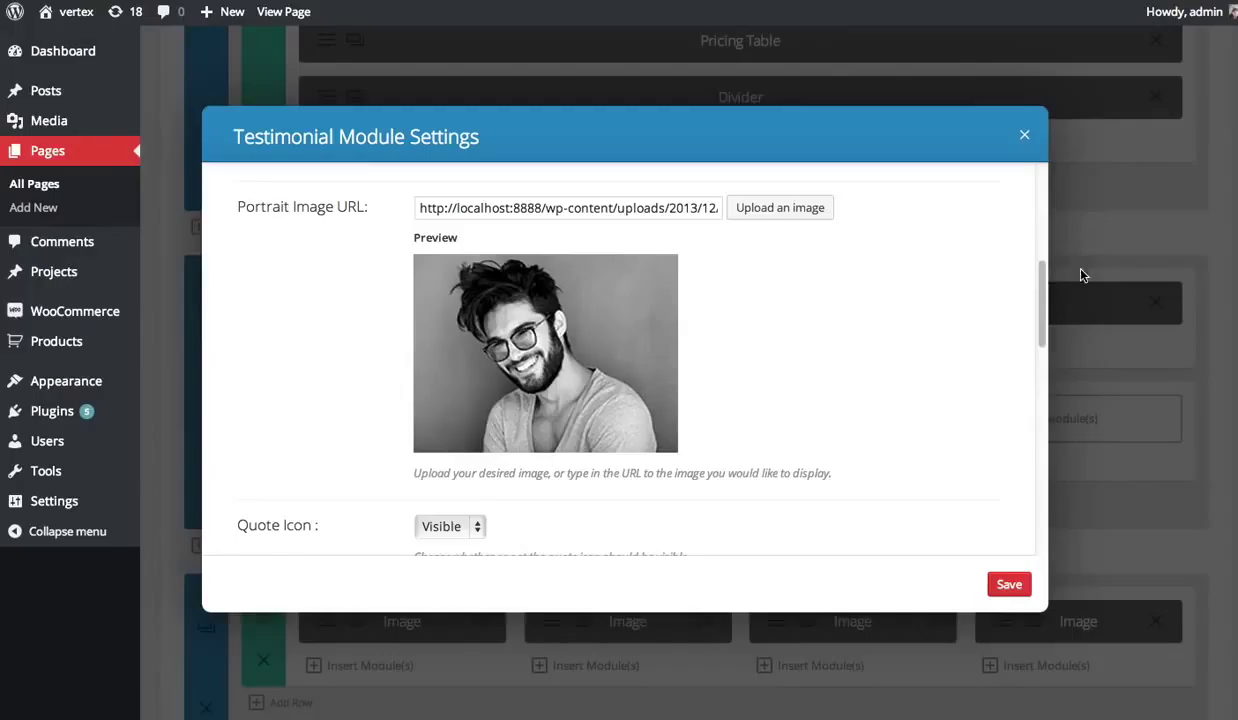
Set the testimonial's quote icon to Hidden
scroll(244, 379, "down", 4)
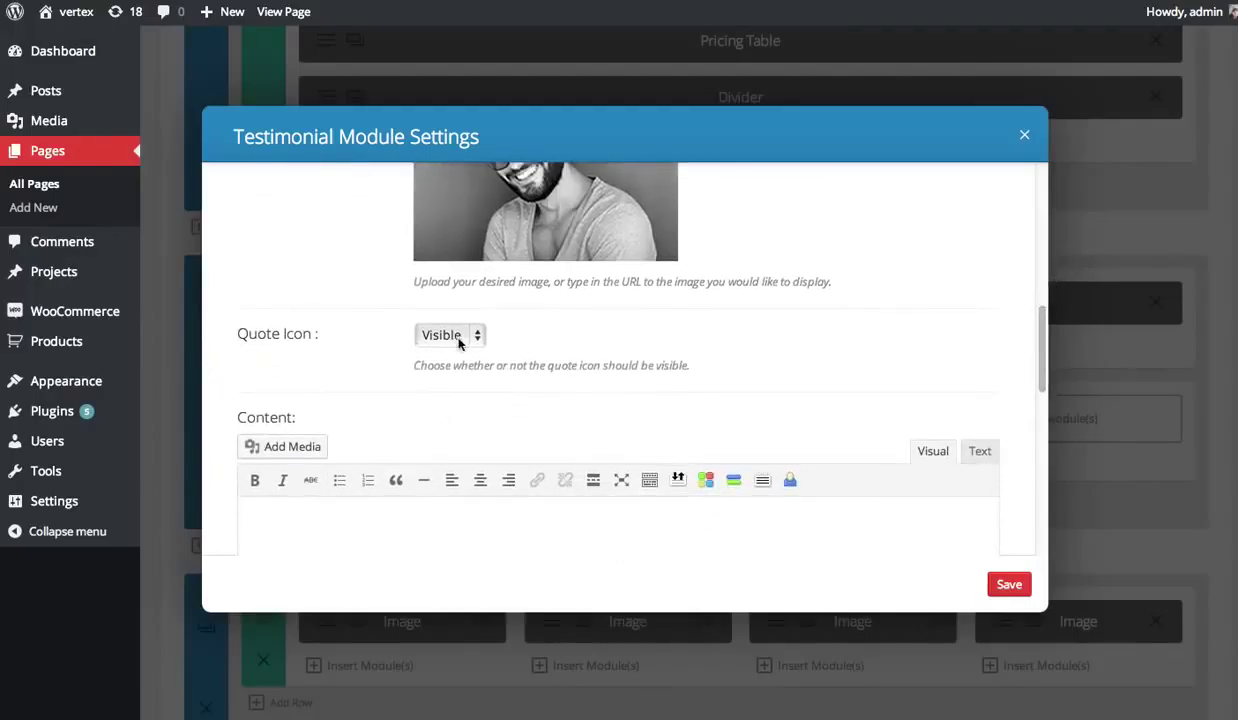
left_click(465, 341)
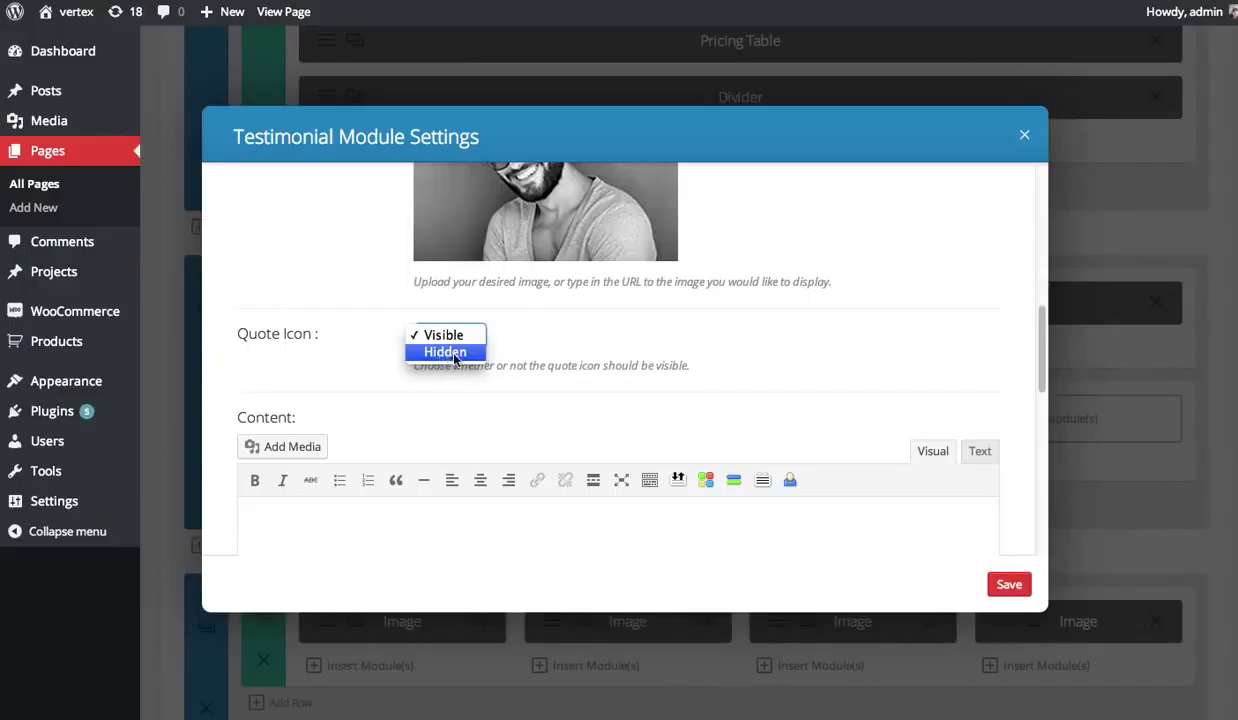
left_click(446, 353)
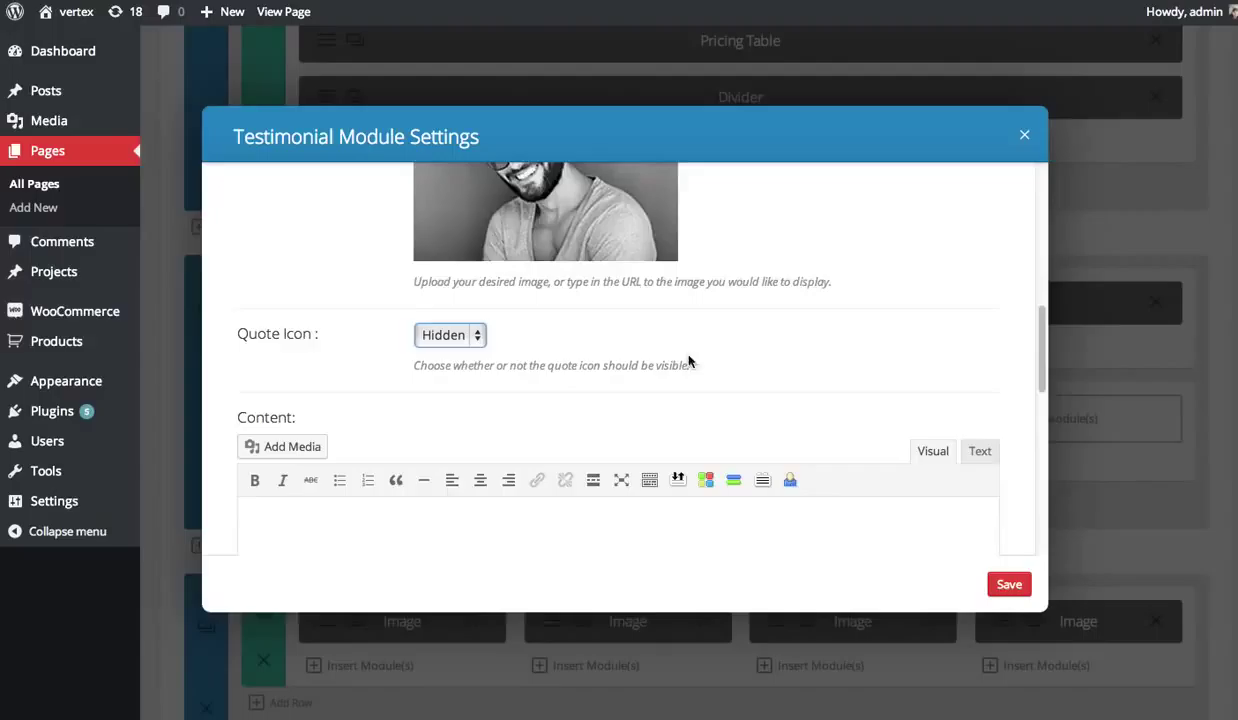
Fill the testimonial content with the placeholder paragraph starting "Nulla gravida pellentesque consequat" and save the module
scroll(700, 360, "down", 3)
left_click(540, 462)
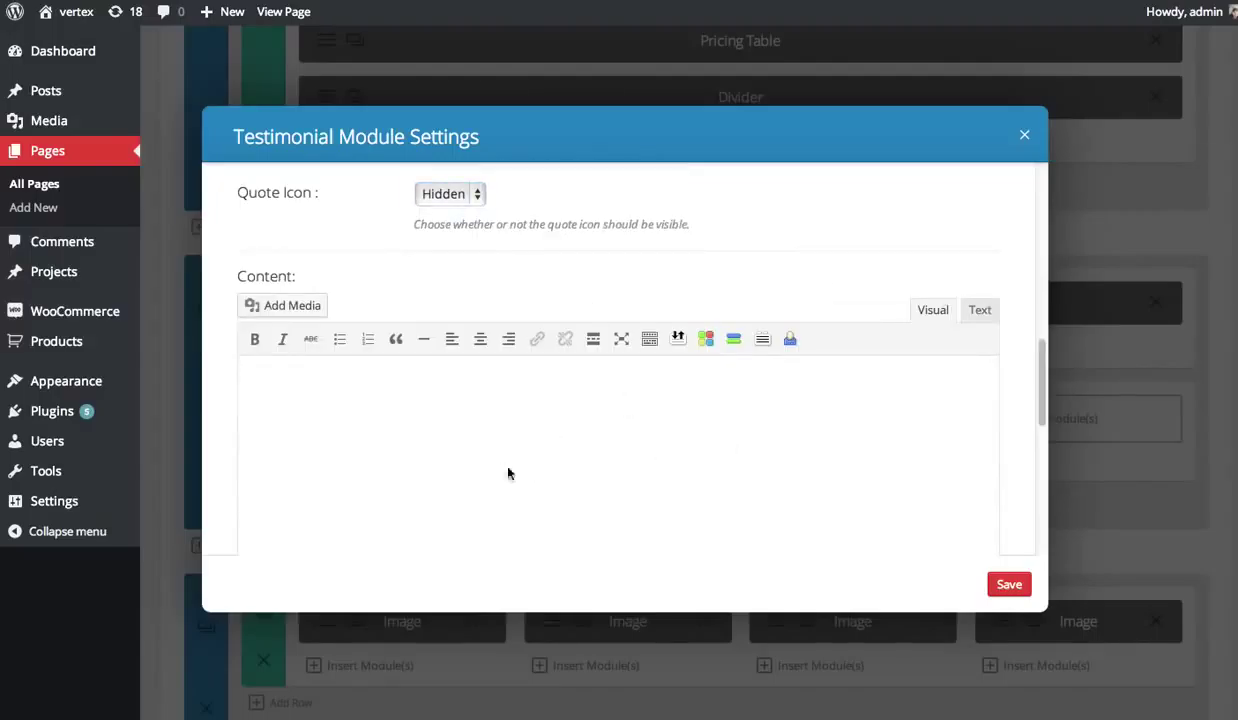
type("Nulla gravida pellentesque consequat. Donec viverra auctor tellus, sit amet fringilla justo pharetra varius. Etiam volutpat nibh ut erat convallis, in molestie ipsum iaculis. Sed quis tortor turpis. Nam ultricies, erat sit amet porttitor vehicula, ligula eros porta nunc, id dignissim libero nisi sed nulla. Donec quis diam eros. Duis eu bibendum nibh, id pulvinar felis.")
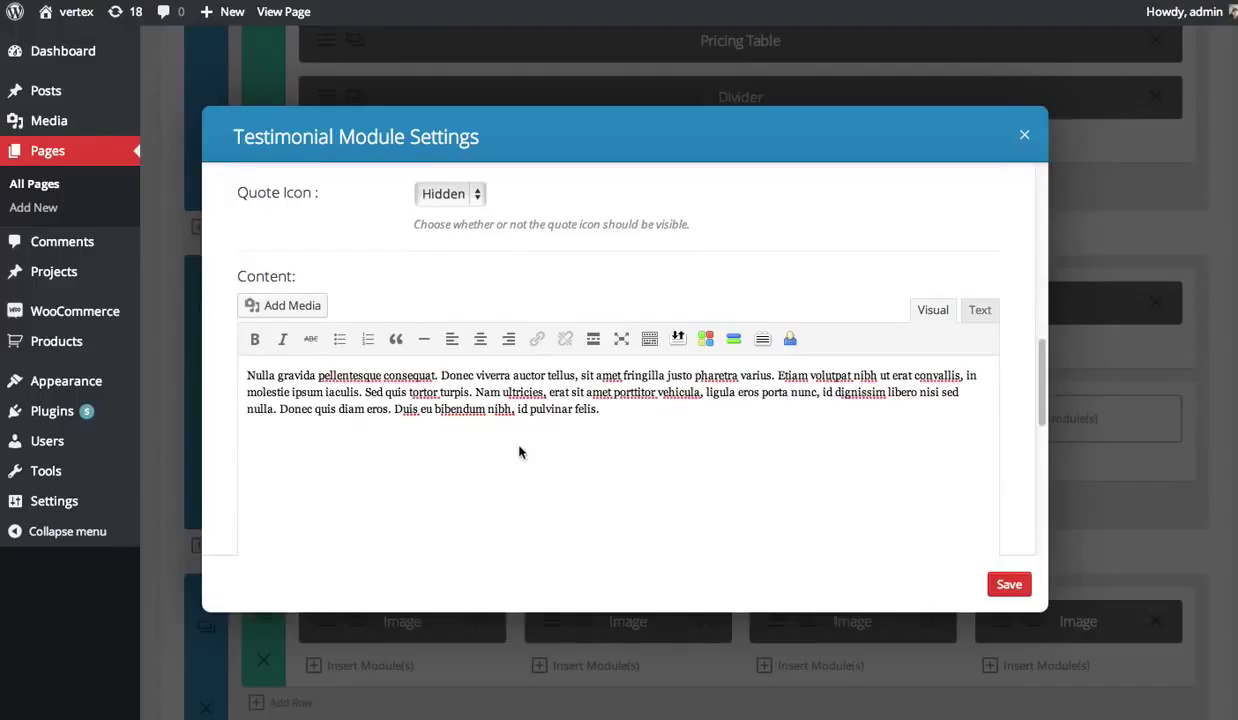
left_click(1009, 584)
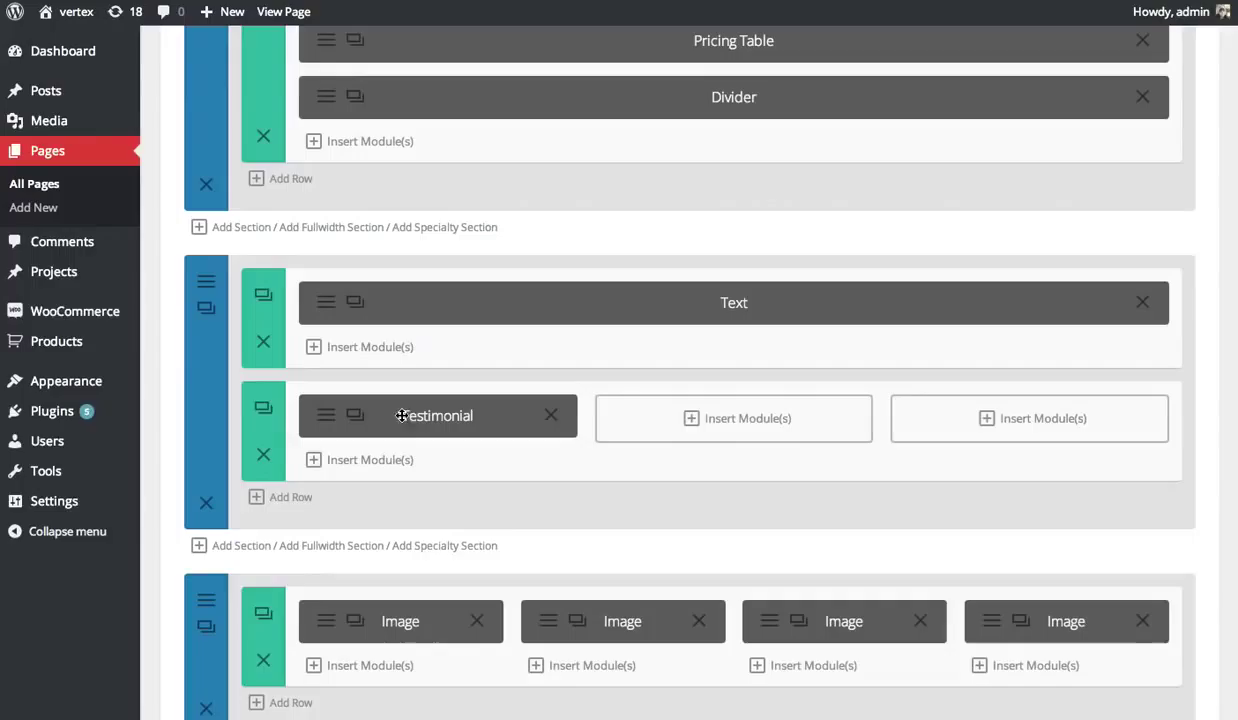
Insert a Testimonial module in the middle column of the three-column row and enter the author's name
left_click(718, 423)
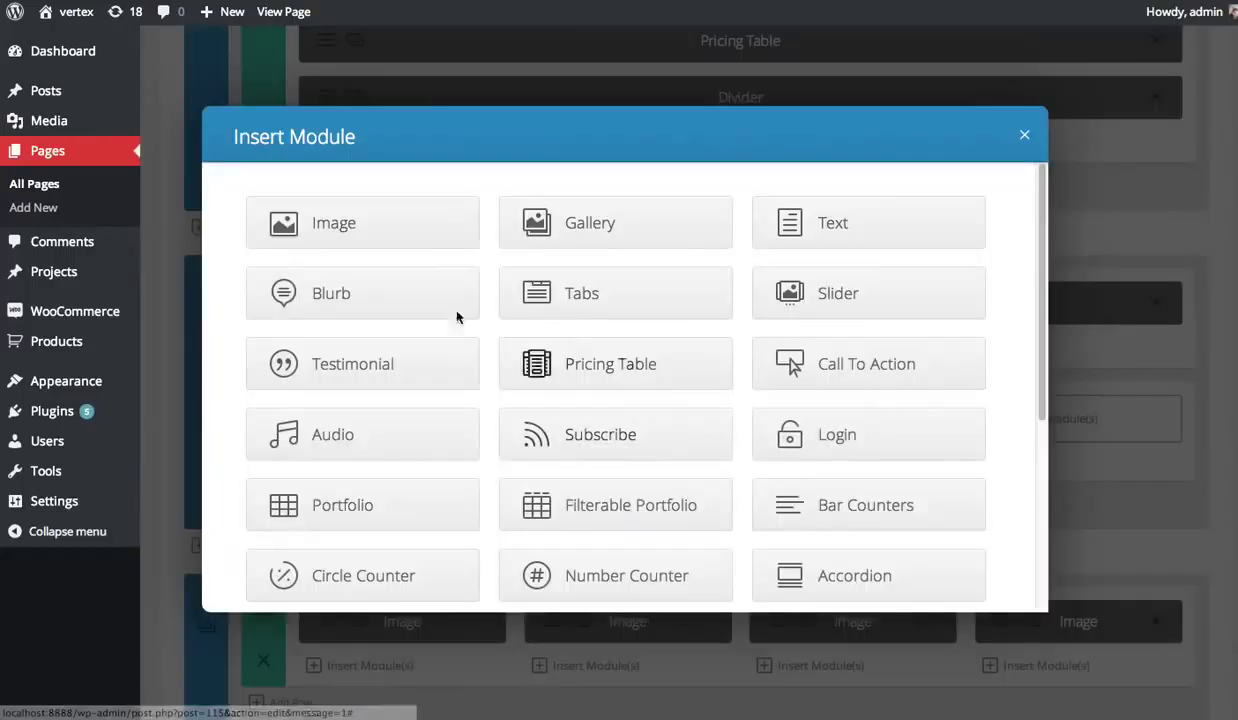
left_click(372, 352)
type("Sally")
key("Tab")
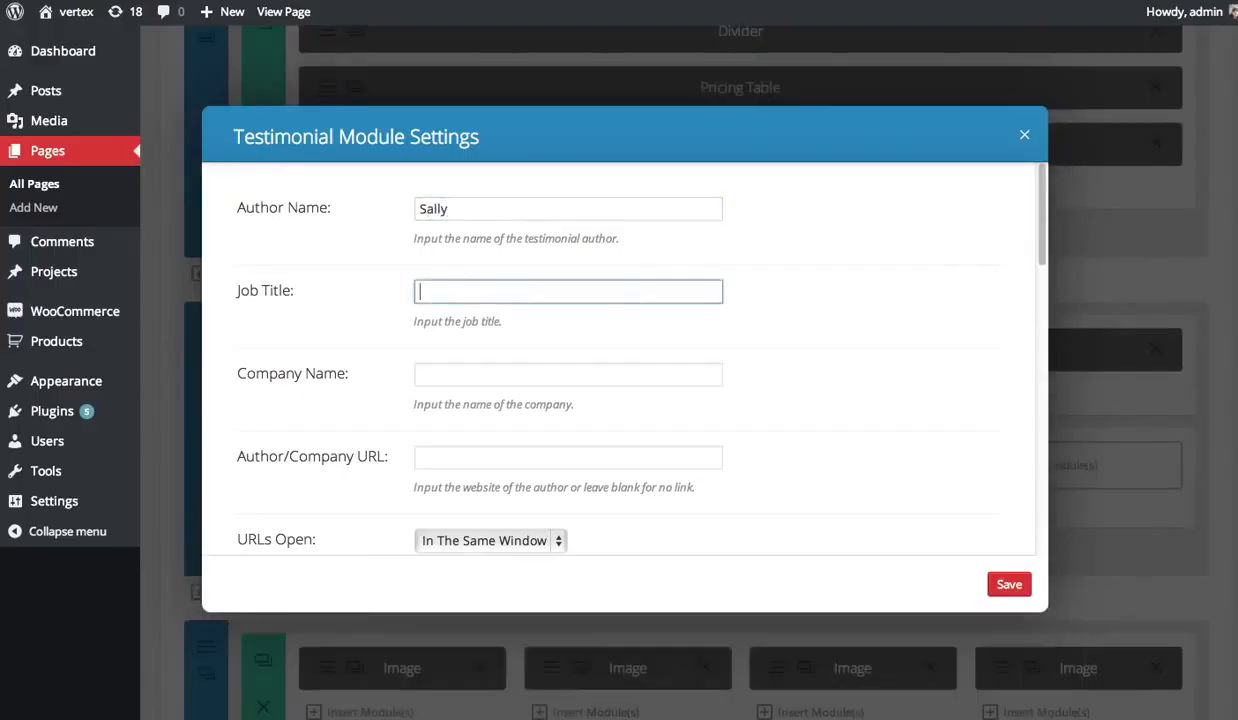
type("Graphic Designer")
key("Tab")
type("Elegant Themes")
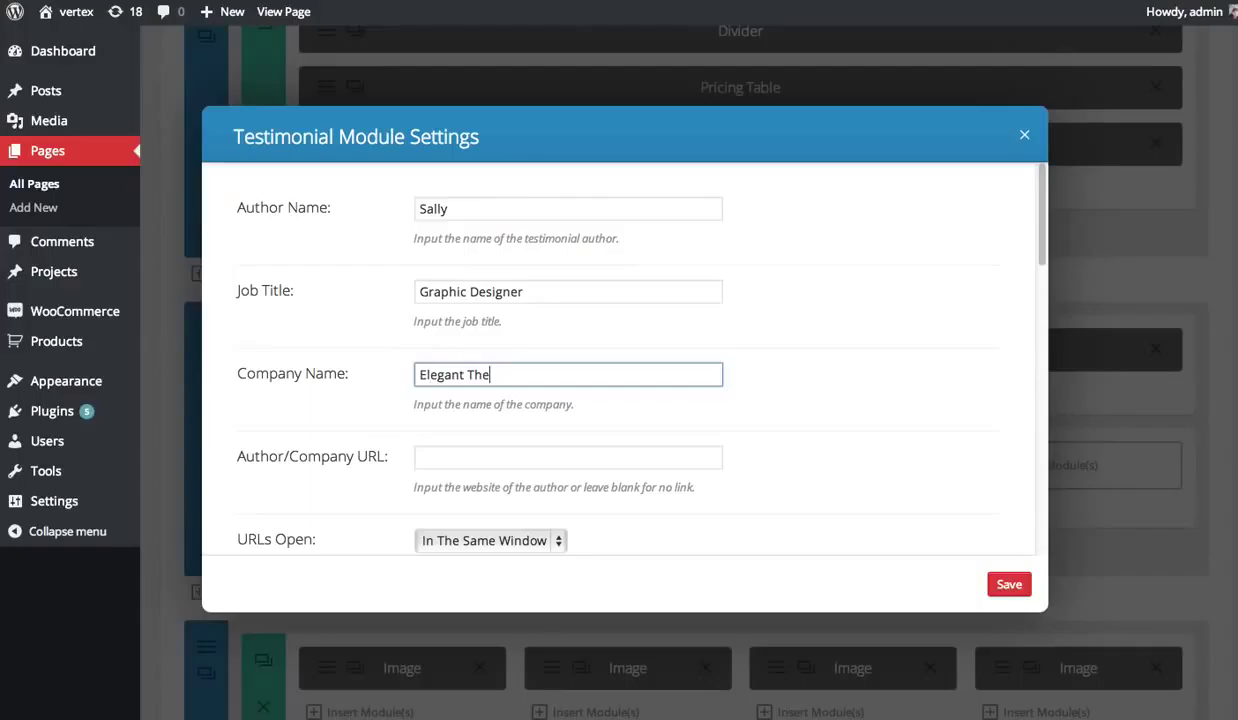
key("Tab")
type("http://elegantthemes.com")
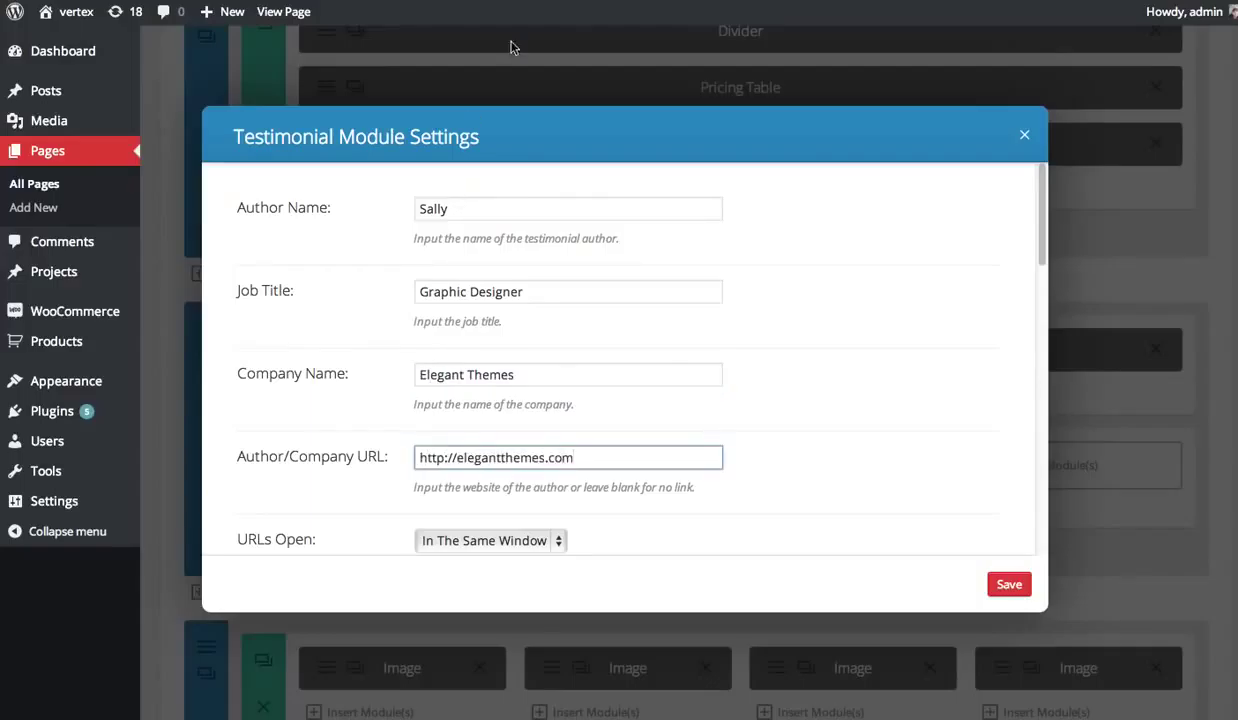
Make the middle testimonial's author/company URL open in a new tab
scroll(823, 257, "down", 1)
left_click(422, 472)
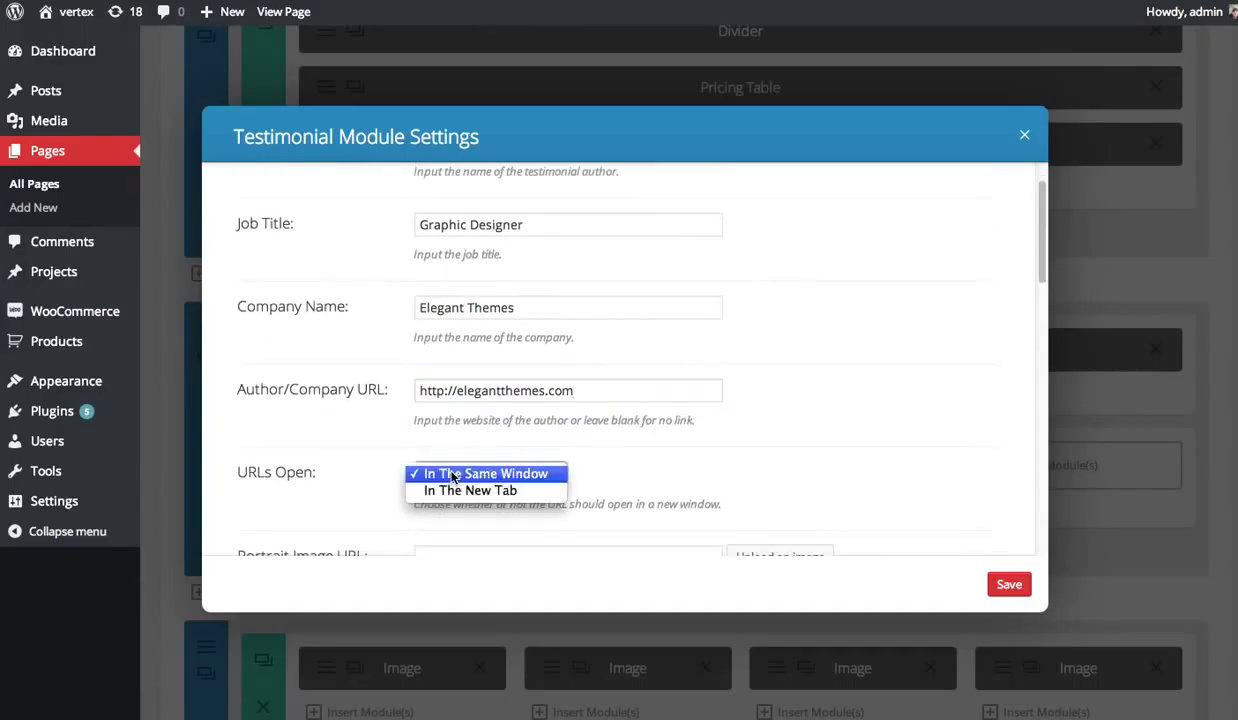
left_click(470, 489)
Use the media library's black-and-white photo of the woman with pinned-up dark hair as the middle testimonial's portrait image
scroll(757, 476, "down", 1)
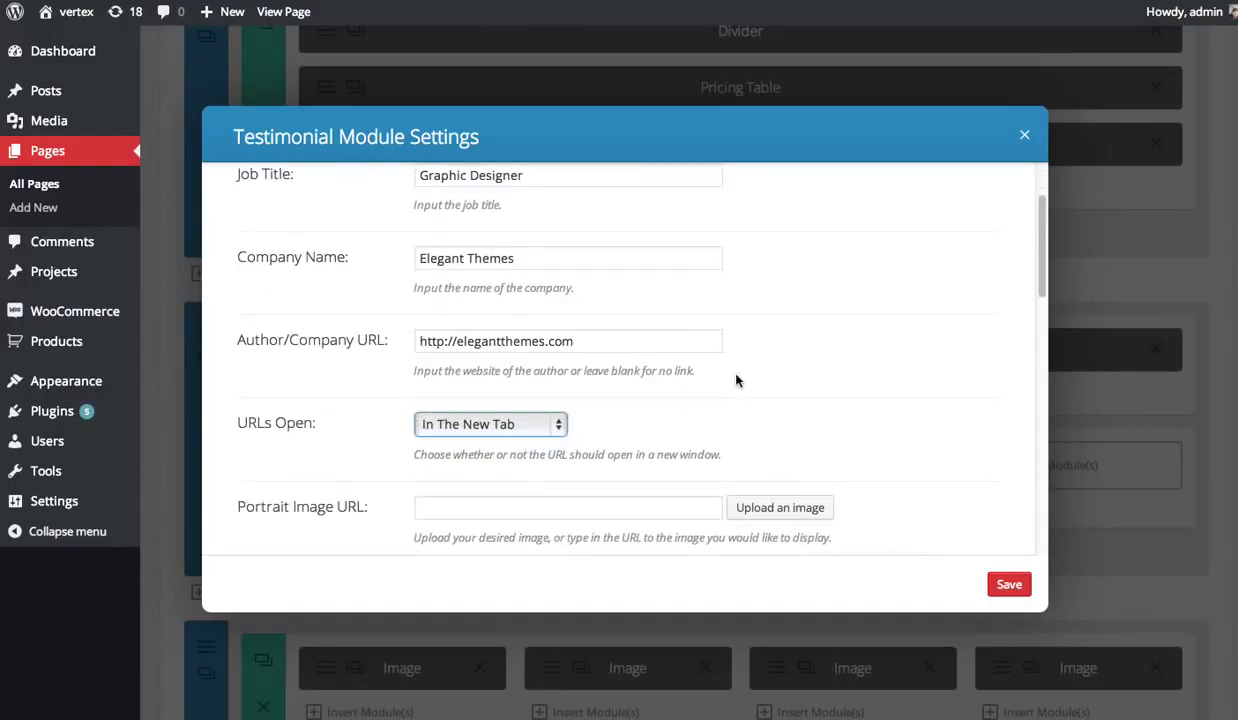
left_click(788, 512)
left_click_drag(953, 177, 957, 245)
scroll(957, 245, "down", 2)
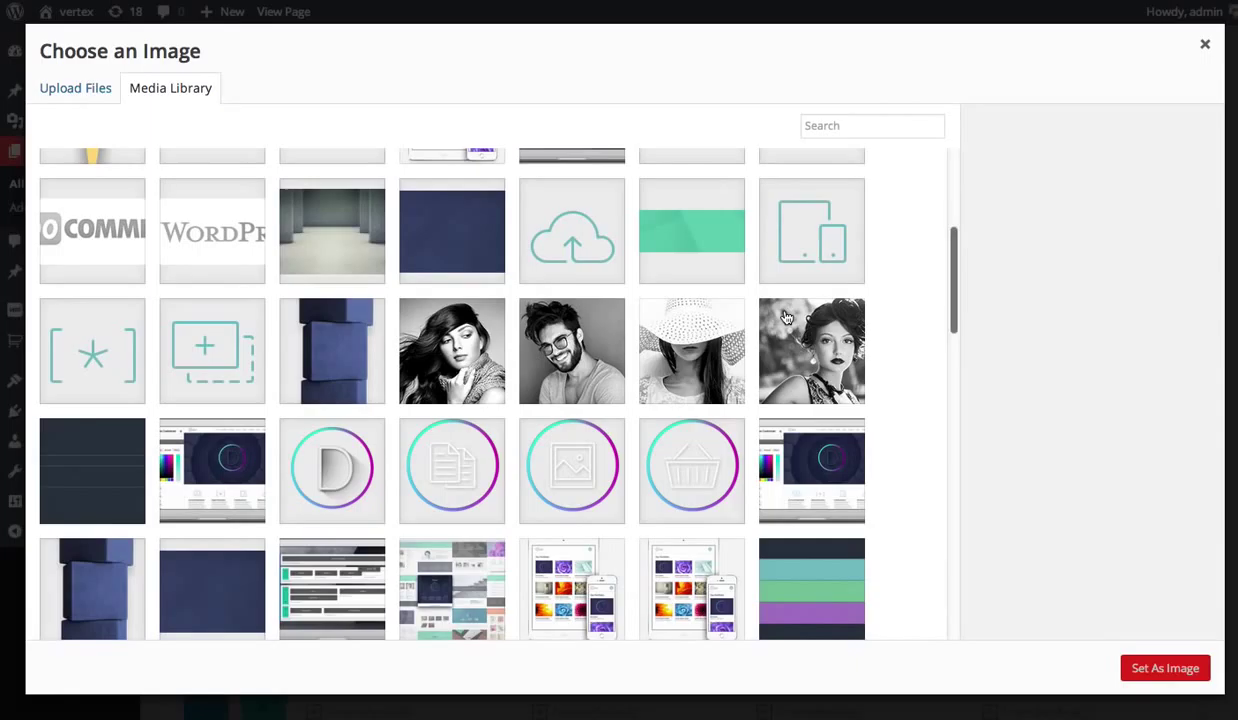
left_click(800, 340)
left_click(1165, 668)
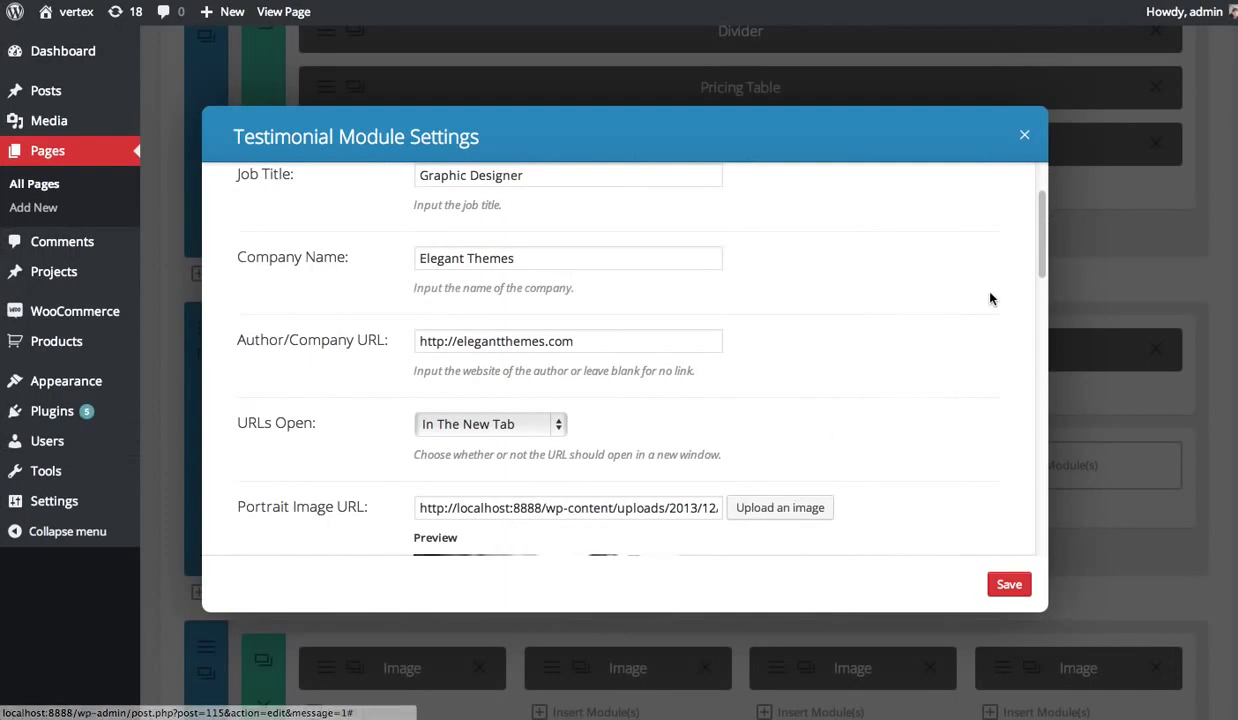
Set the middle testimonial's quote icon to Hidden
left_click_drag(1041, 232, 1048, 367)
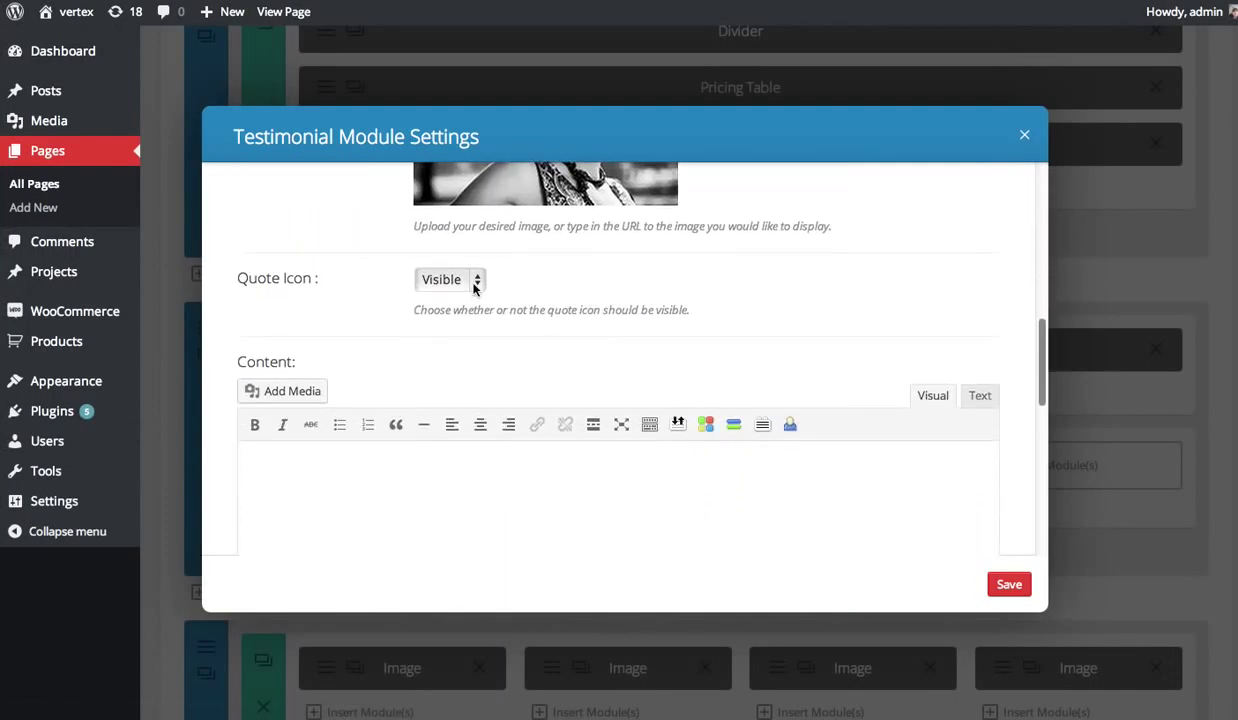
left_click(470, 283)
left_click(455, 296)
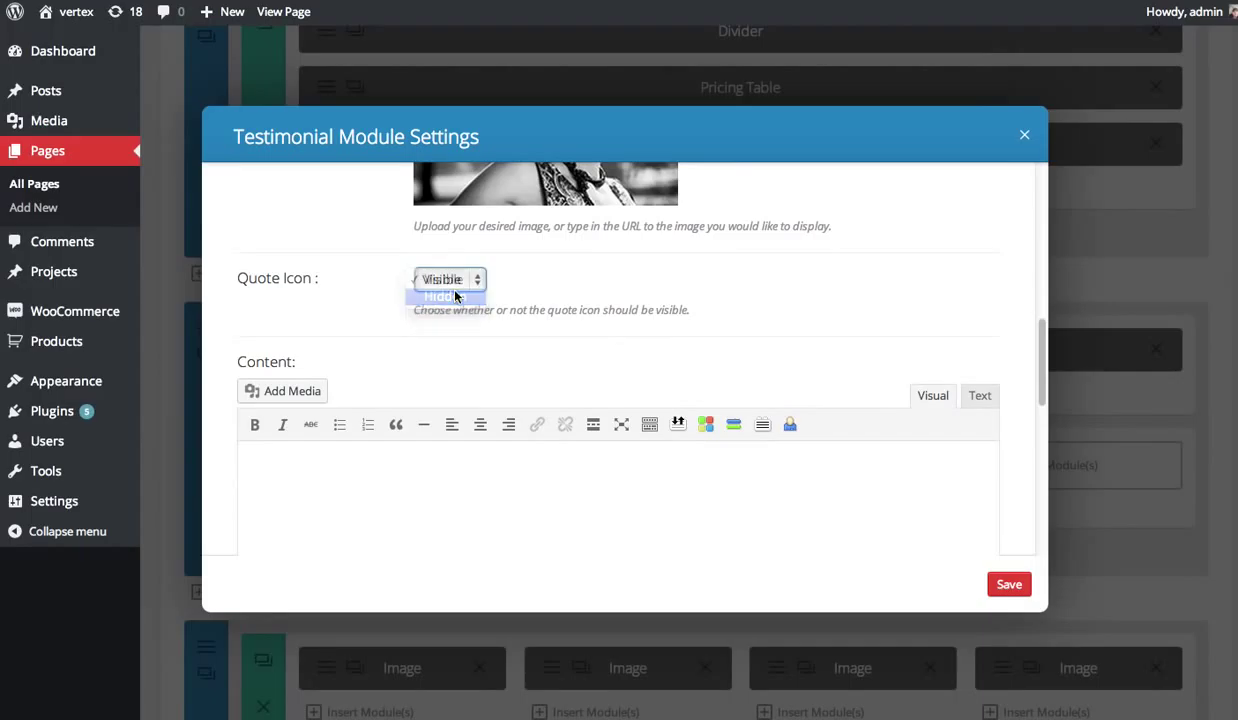
Fill the middle testimonial's content with the placeholder paragraph starting "Nulla gravida pellentesque consequat" and save the module
left_click(547, 517)
type("Nulla gravida pellentesque consequat. Donec viverra auctor tellus, sit amet fringilla justo pharetra varius. Mauris volutpat nibh ut erat convallis, in molestie ipsum iaculis. Sed quis tortor turpis. Nam ultricies, erat sit amet porttitor vehicula, ligula eros porta nunc, id dignissim libero nisl sed nulla. Donec quis libero eros. Duis eu bibendum nibh, id pulvinar felis.")
left_click(1009, 583)
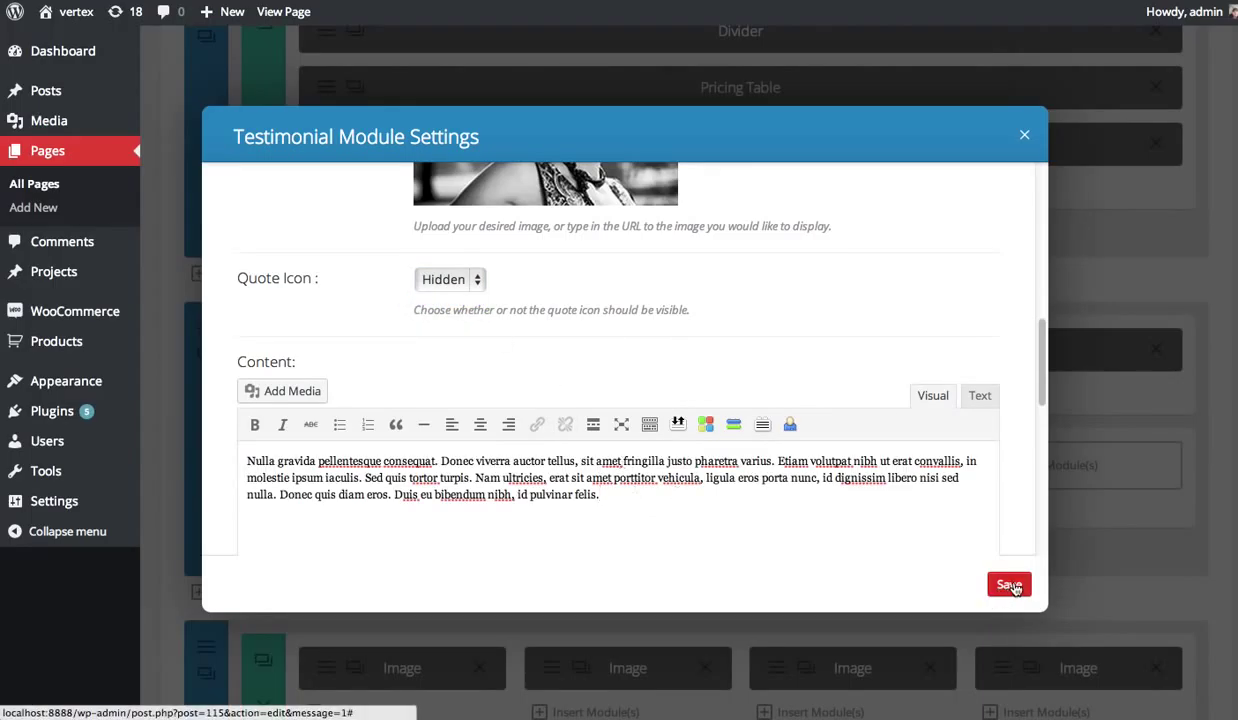
Insert a Testimonial module in the third column of the row and enter the author's name
left_click(1032, 478)
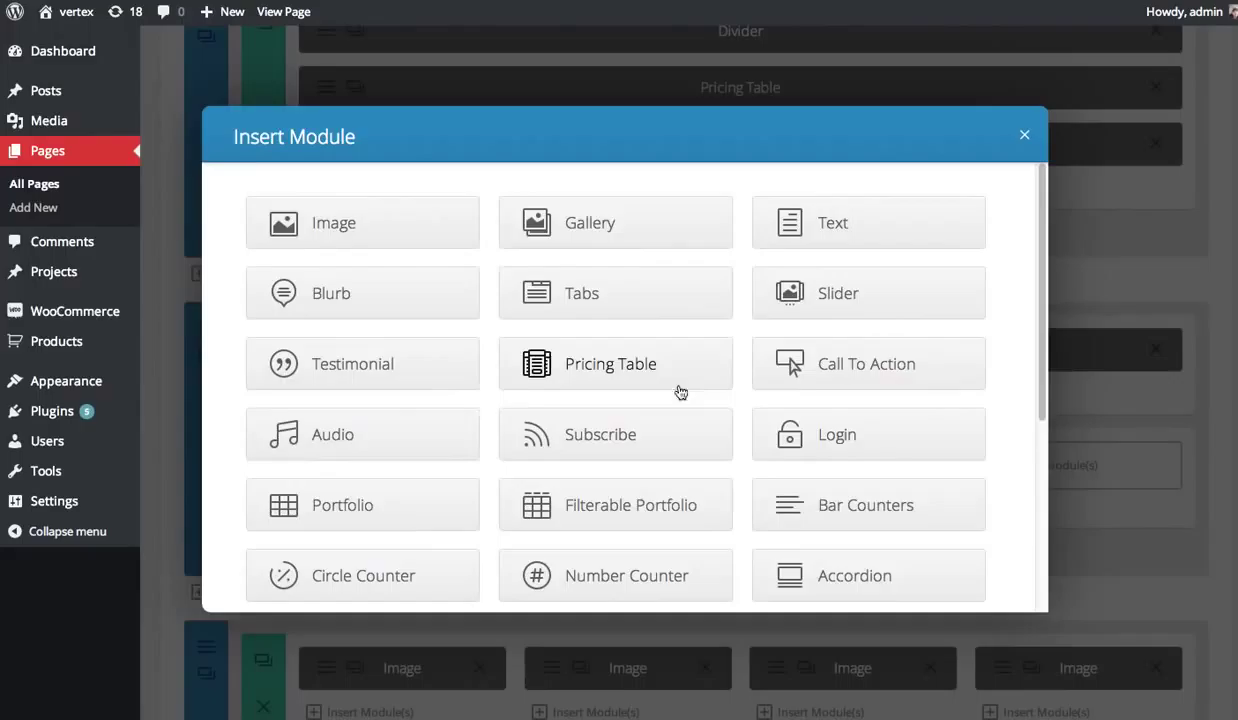
left_click(409, 378)
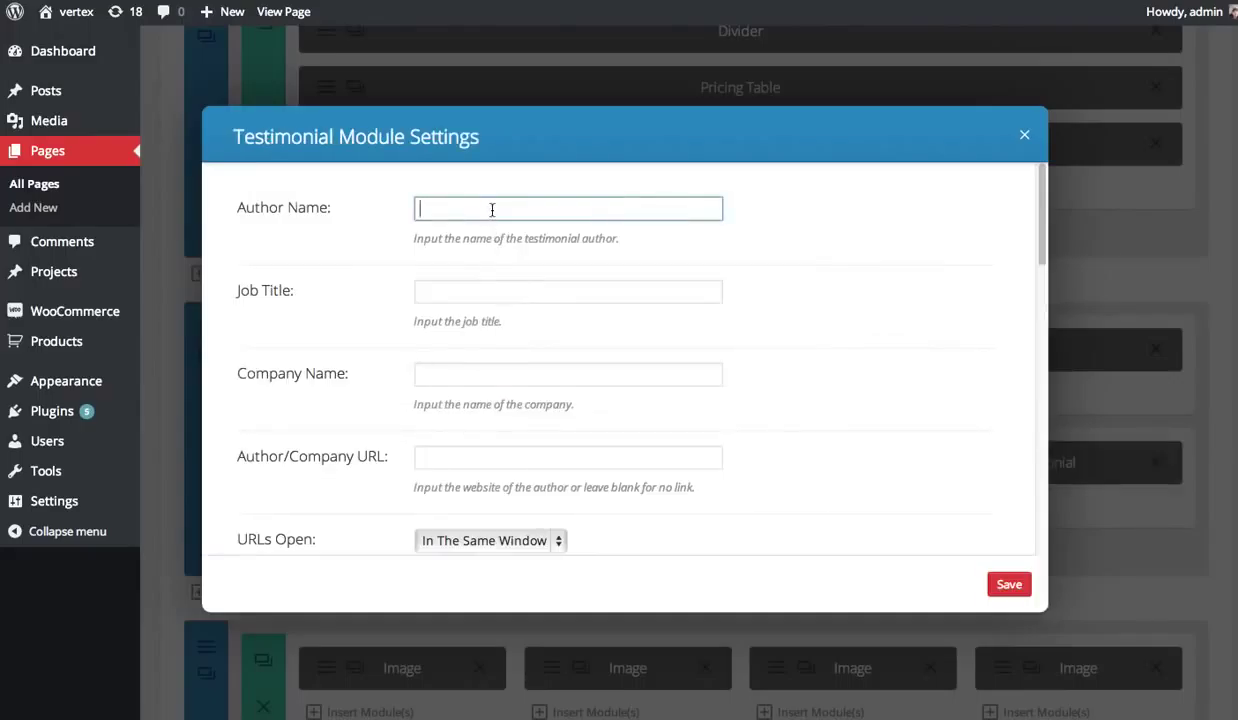
type("Kenny")
key("Tab")
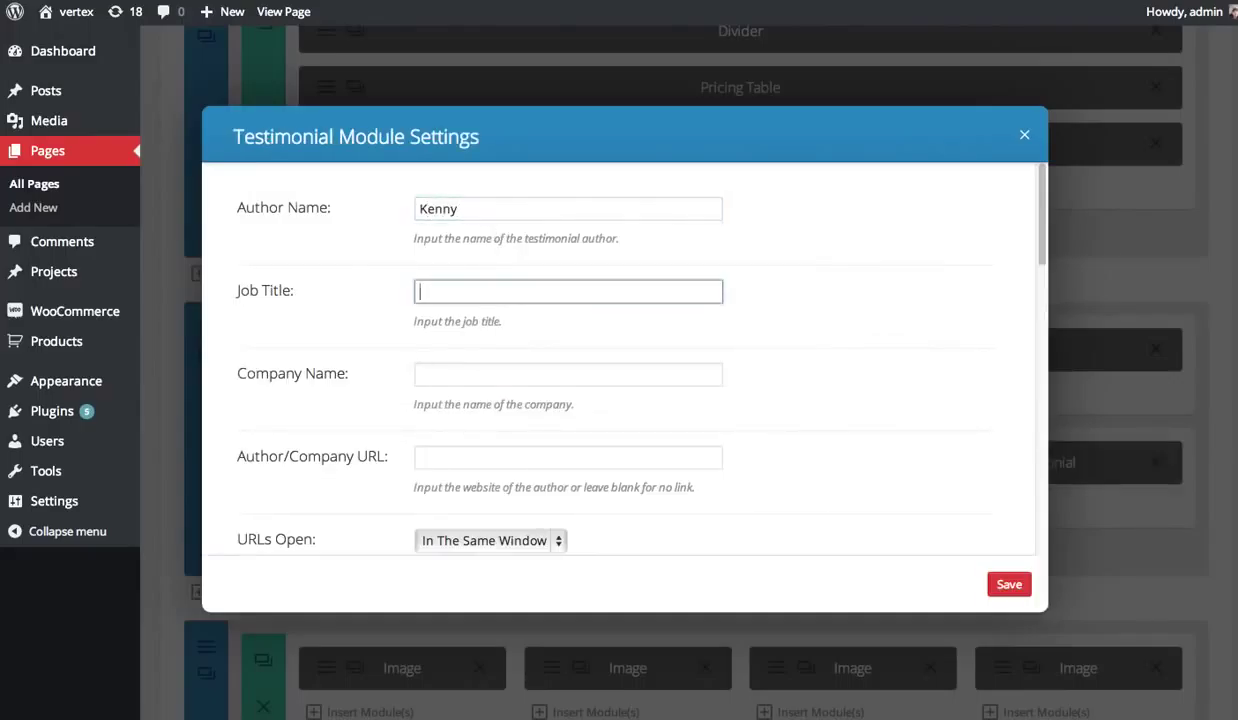
type("Web Developer")
key("Tab")
type("Elega")
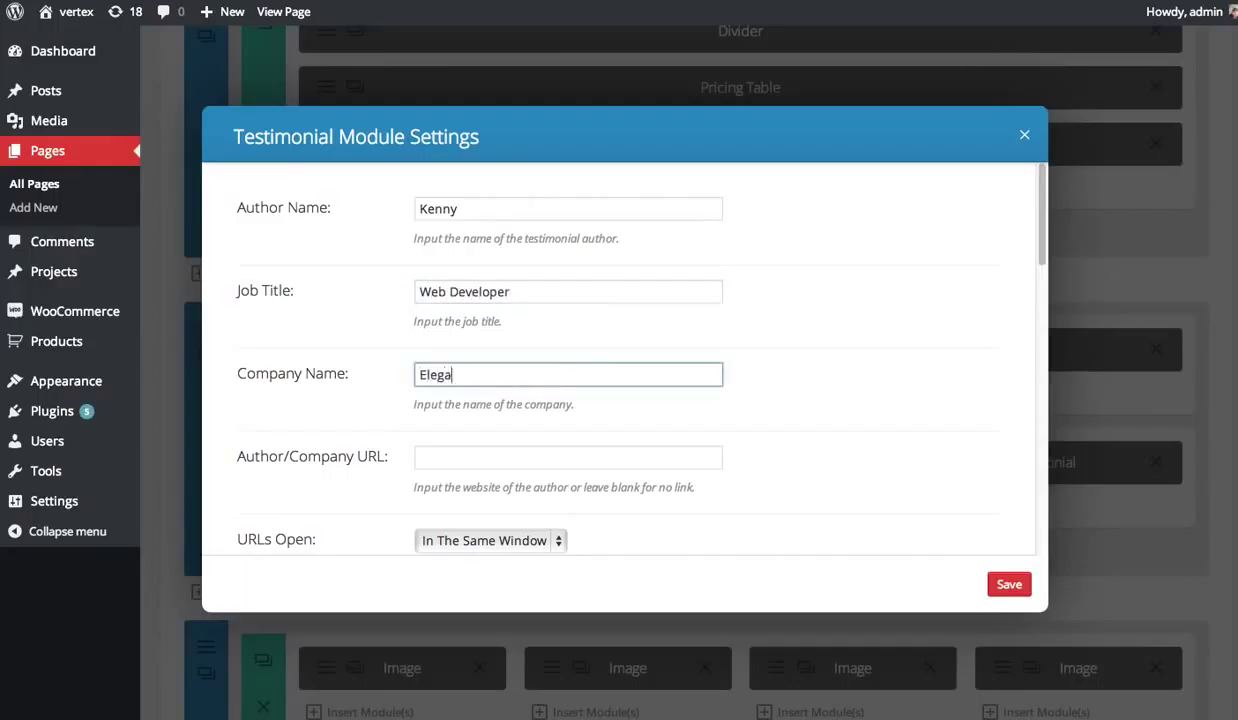
type("nt Themes")
key("Tab")
type("htt")
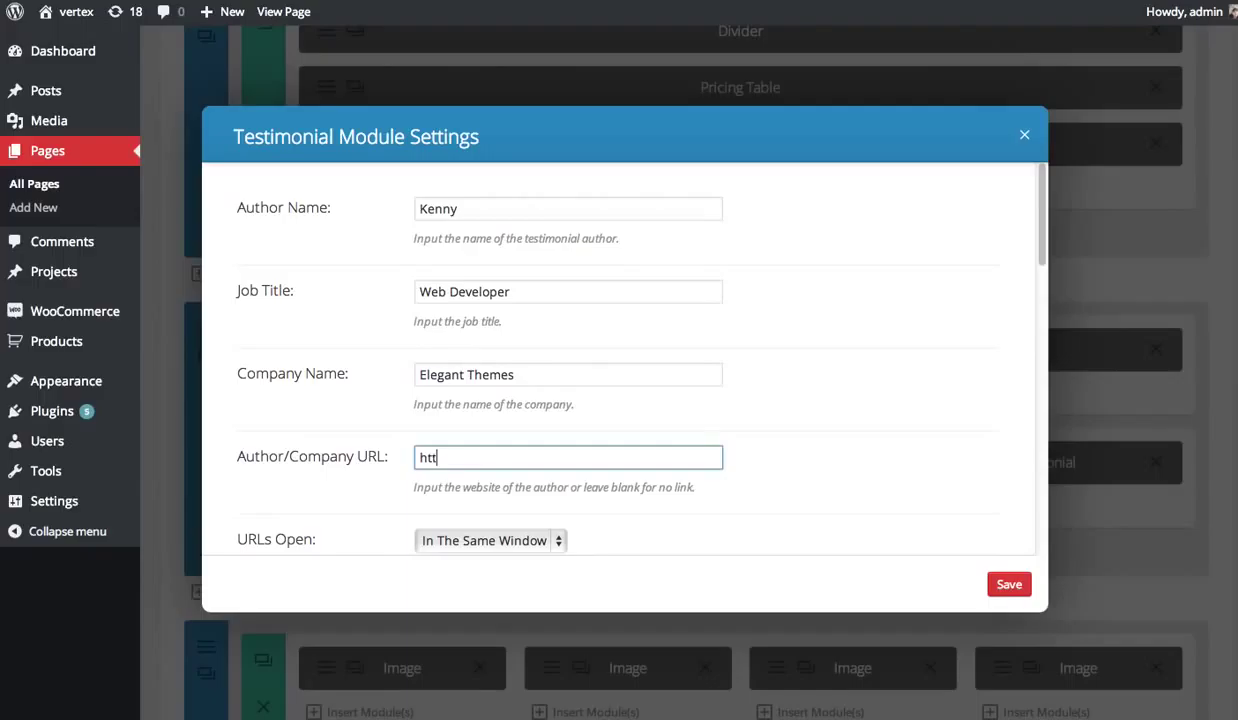
type("p://elegantthemes.com")
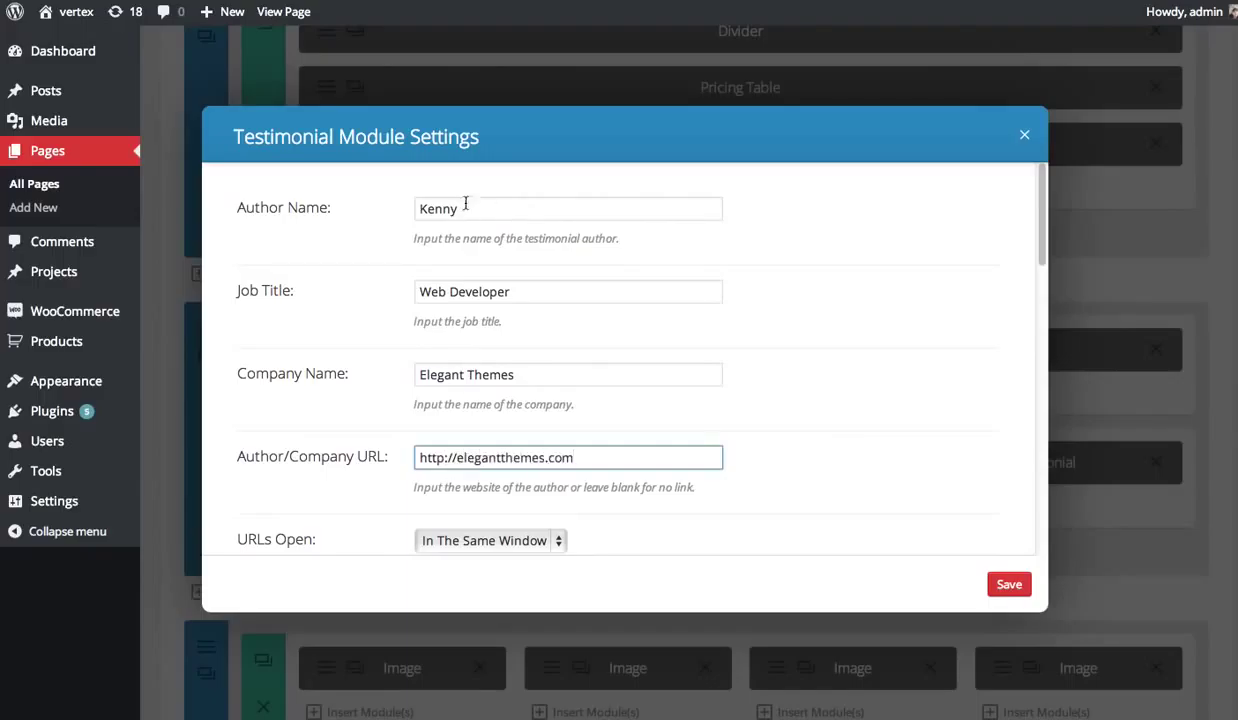
Make the third testimonial's author/company URL open in a new tab
scroll(500, 320, "down", 2)
left_click(500, 413)
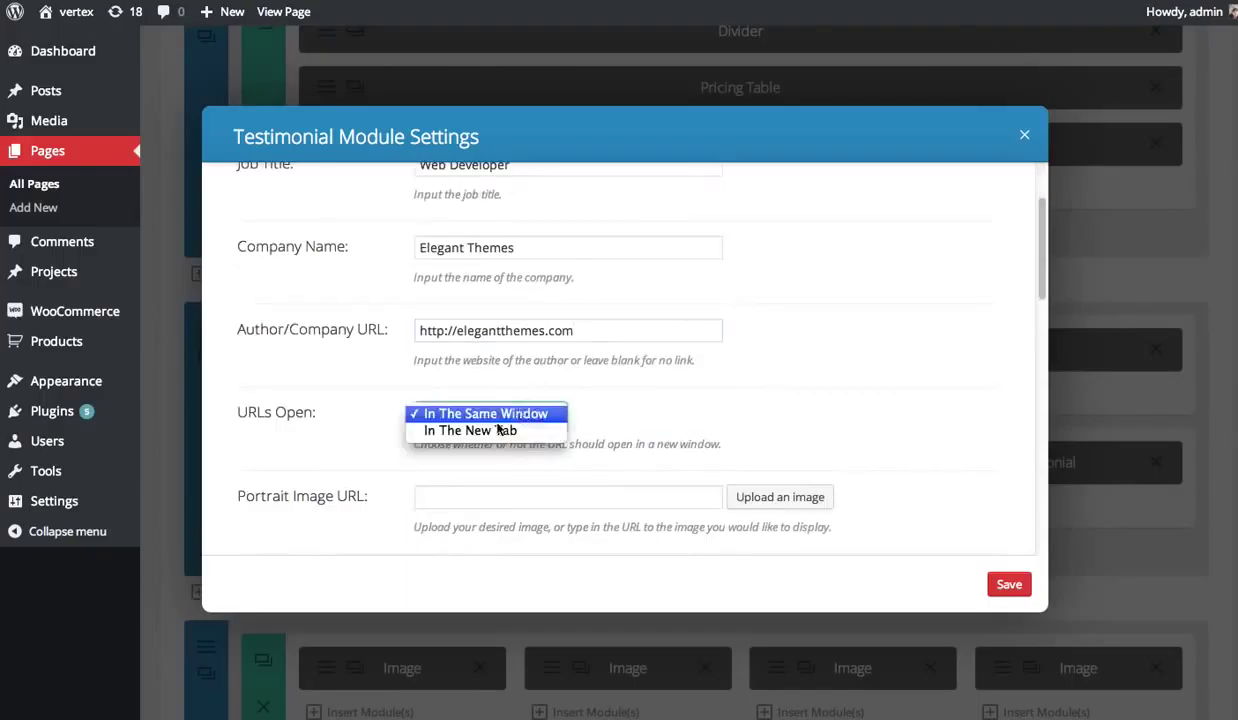
left_click(480, 431)
Fill the third testimonial's content with the placeholder paragraph starting "Nulla gravida pellentesque consequat" and save the module without a portrait image
scroll(641, 434, "down", 1)
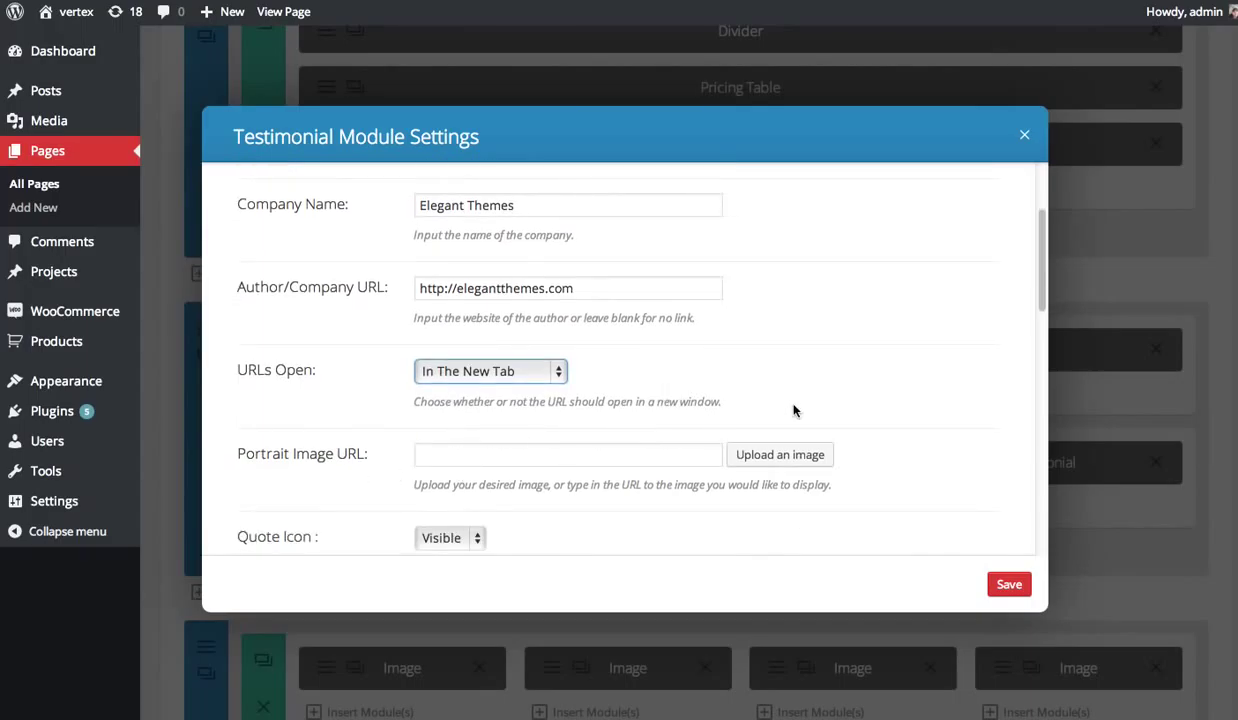
scroll(790, 380, "down", 4)
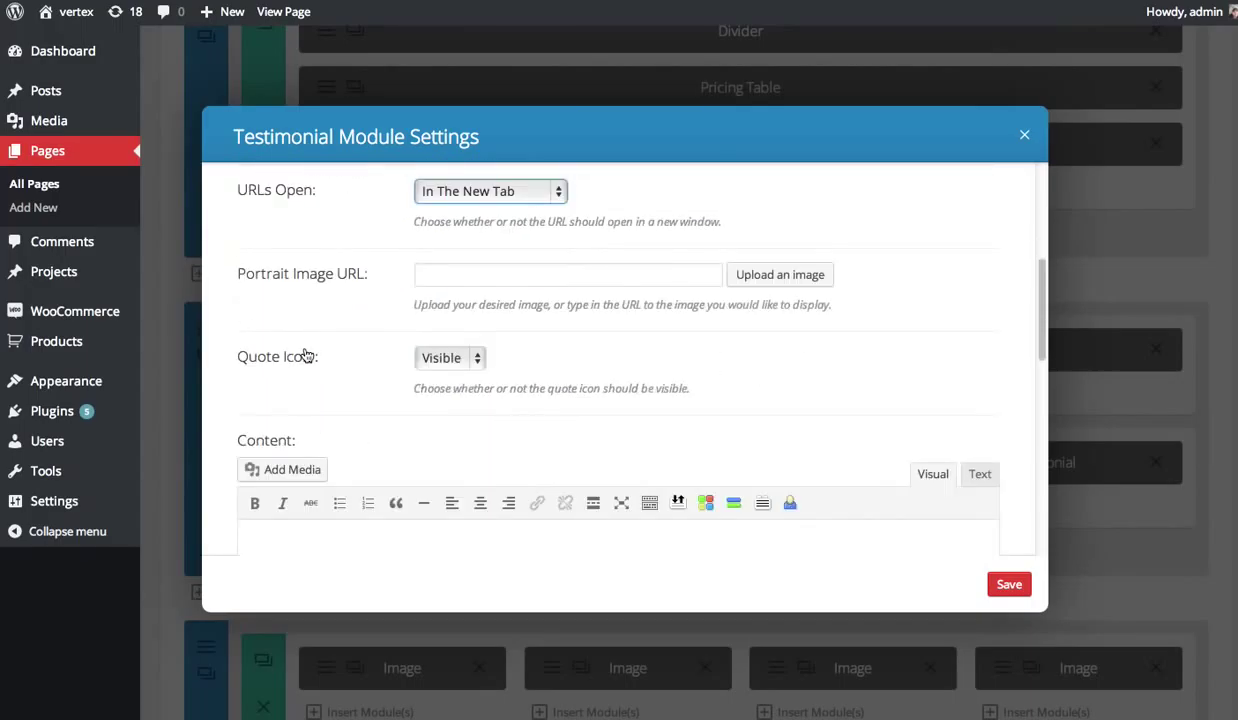
scroll(544, 383, "down", 2)
left_click(603, 502)
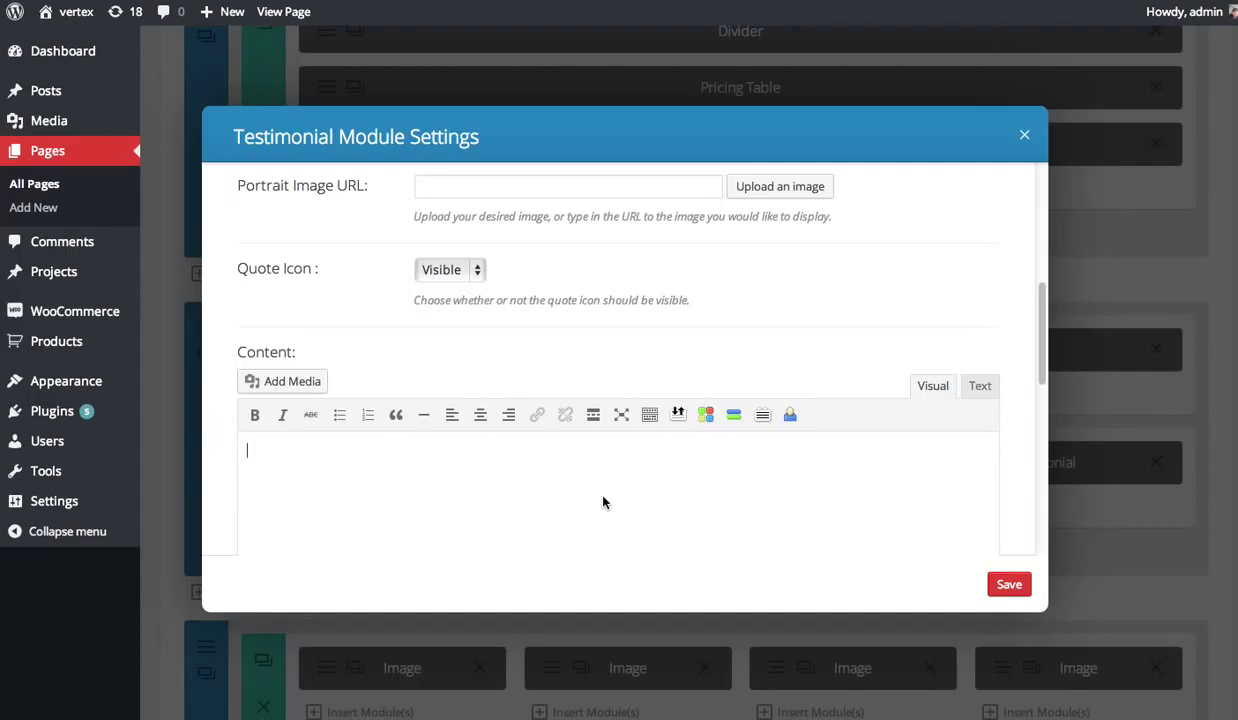
type("Nulla gravida pellentesque consequat. Donec viverra auctor tellus, sit amet fringilla justo pharetra varius. Mauris volutpat nibh at erat convallis, in molestie ipsum iaculis. Sed quis tortor turpis. Nam ultricies, erat sit amet porttitor vehicula, ligula eros porta nunc, id dignissim libero nisl sed nulla. Donec quis diam eros. Duis eu bibendum nibh, id pulvinar felis.")
left_click(1009, 584)
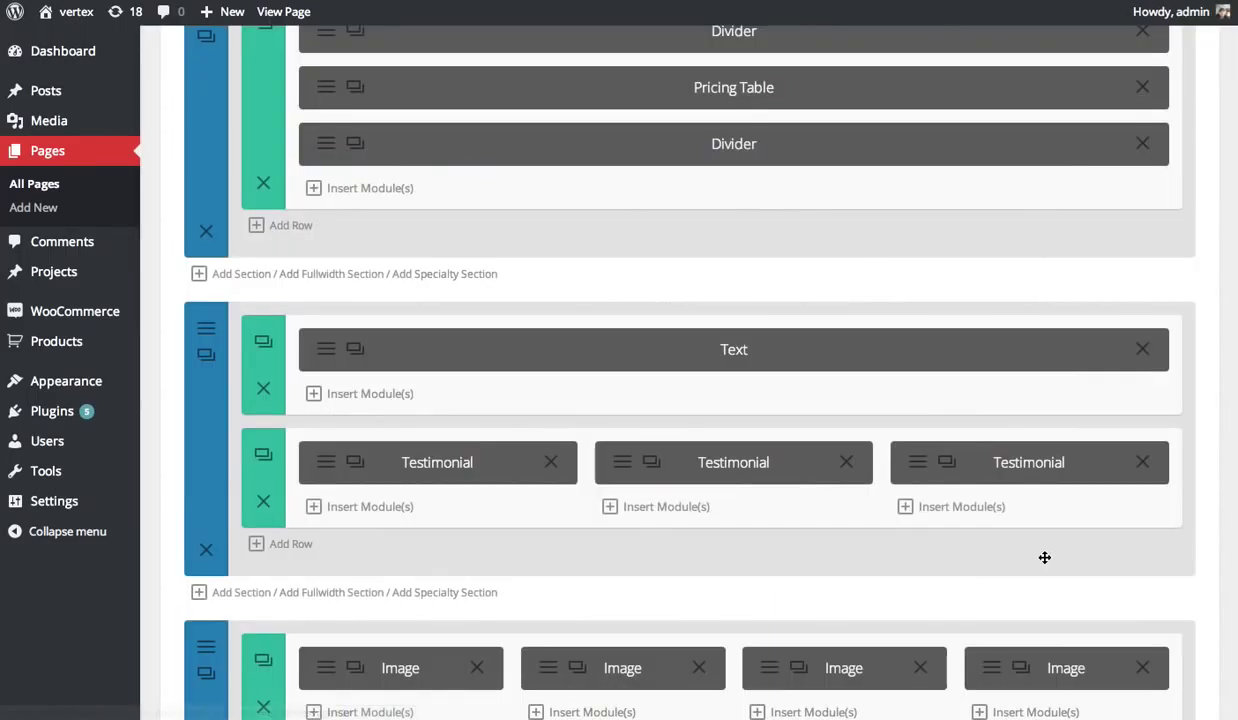
Update the published page with the completed testimonials row
scroll(1102, 478, "down", 10)
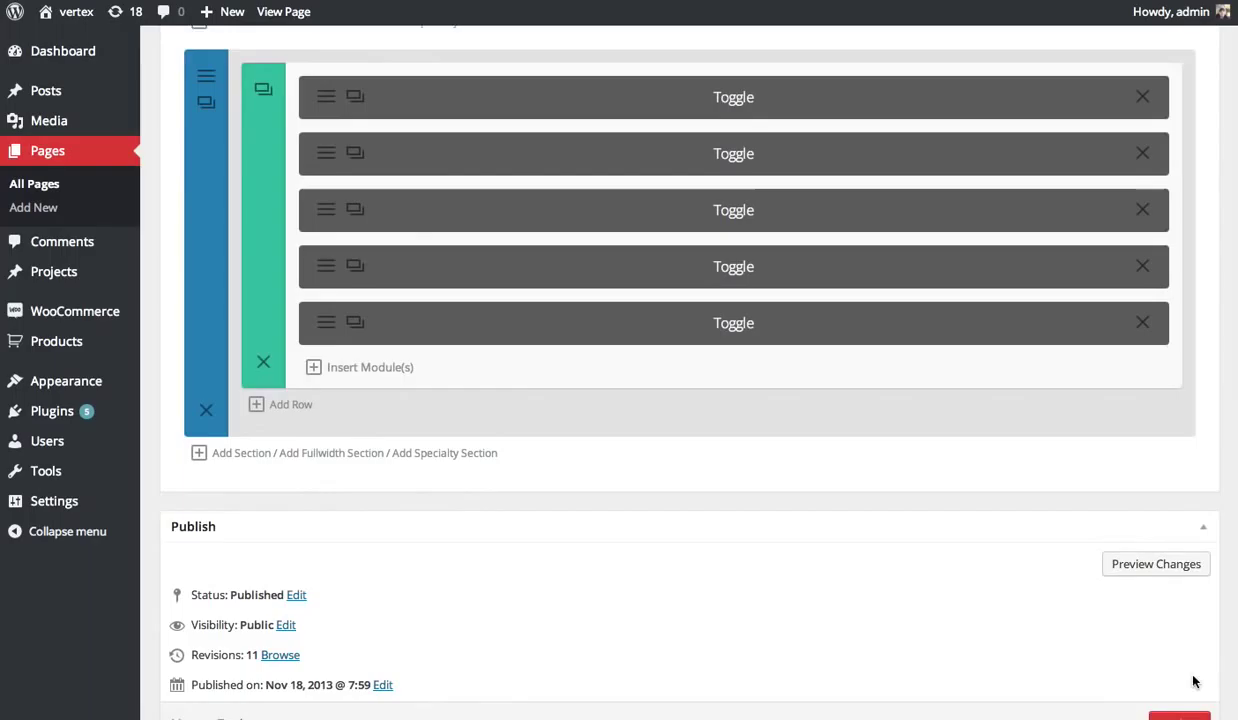
scroll(1193, 682, "down", 1)
left_click(1185, 669)
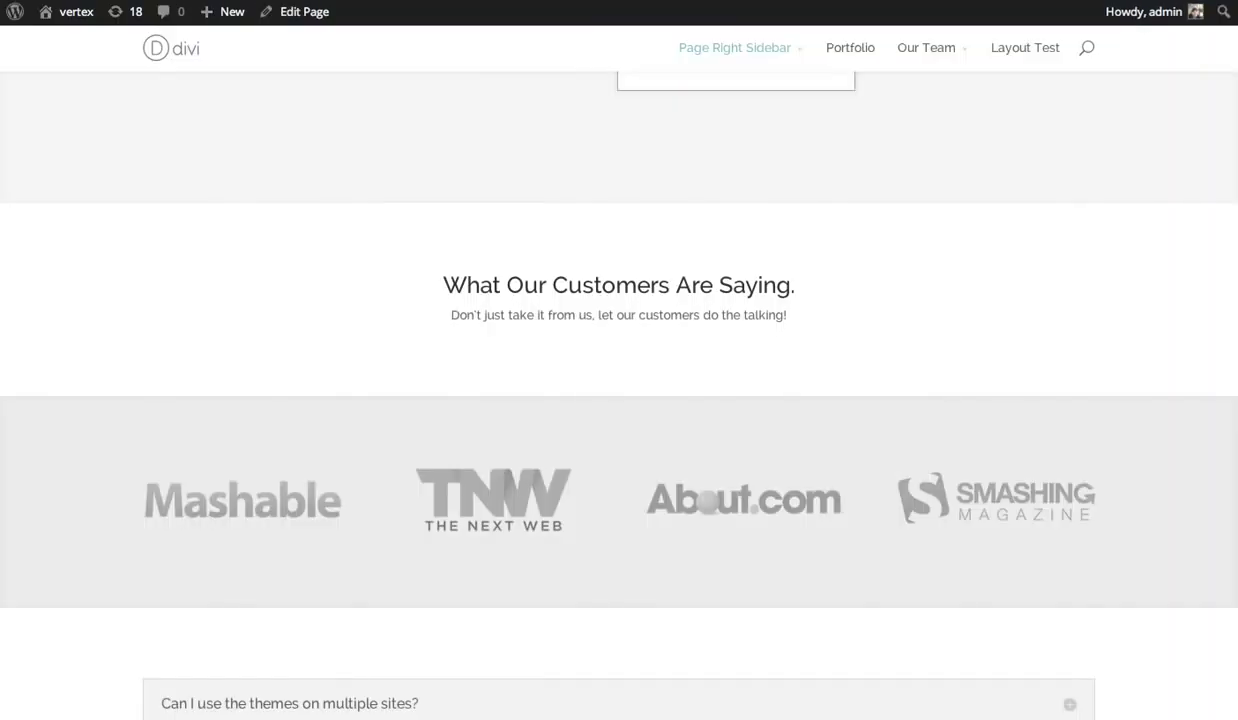
Reload the live page, examine the three testimonials and follow the first testimonial's Elegant Themes link
key("F5")
scroll(1017, 270, "up", 1)
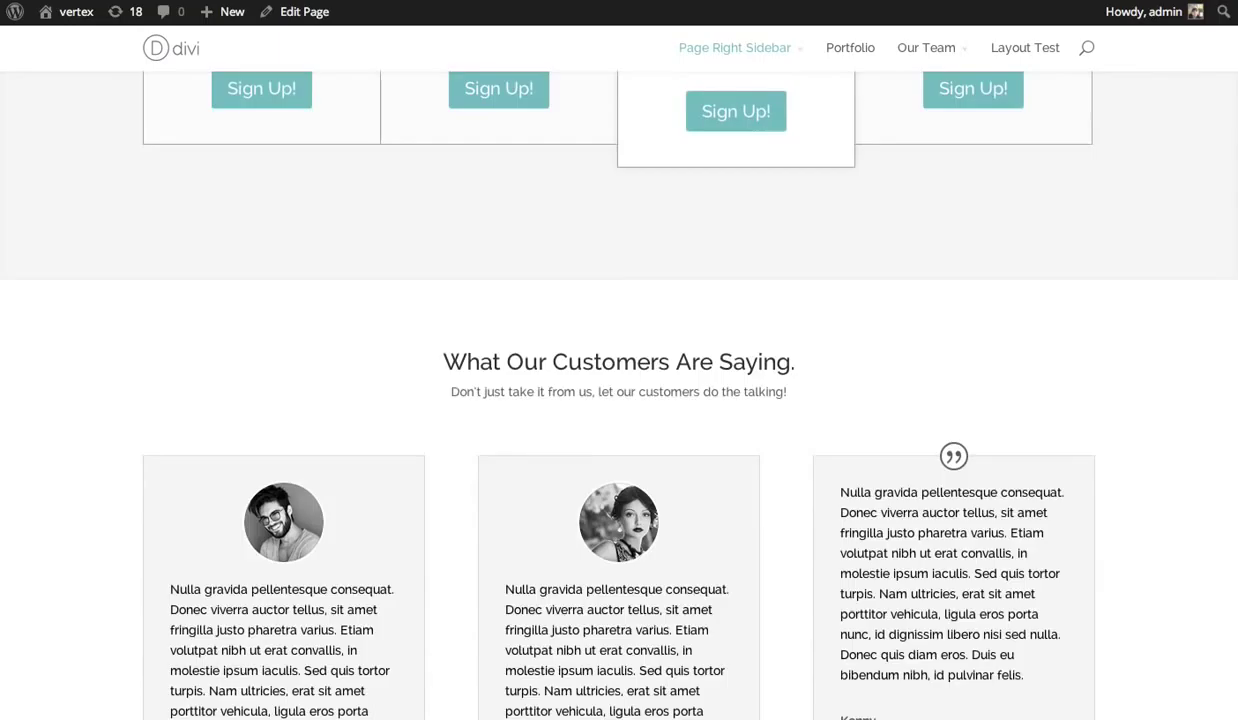
scroll(619, 400, "up", 4)
scroll(619, 400, "down", 6)
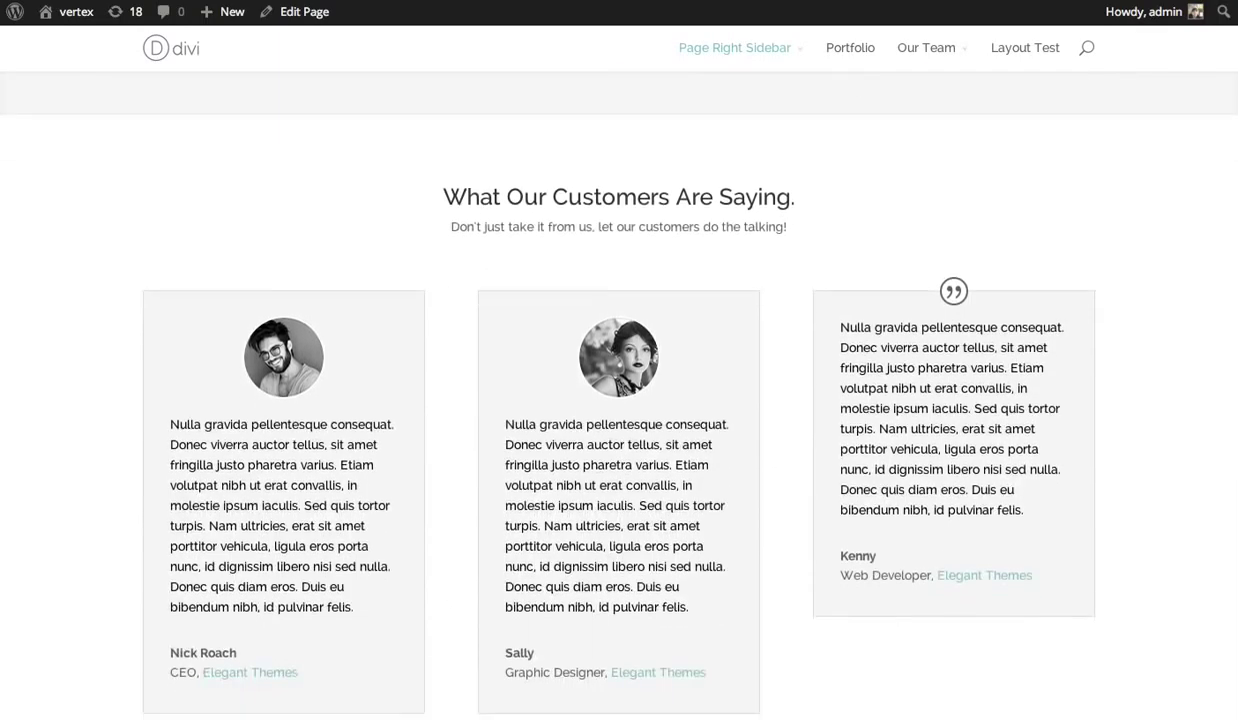
scroll(467, 318, "down", 1)
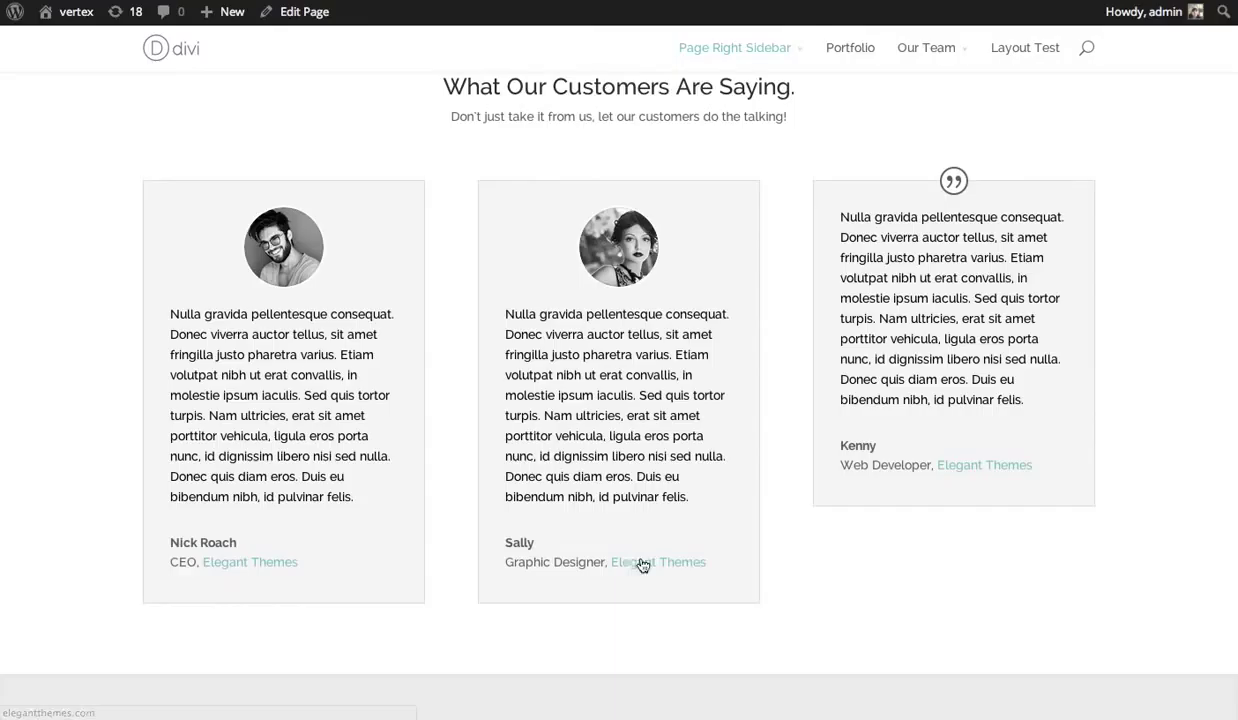
left_click(270, 566)
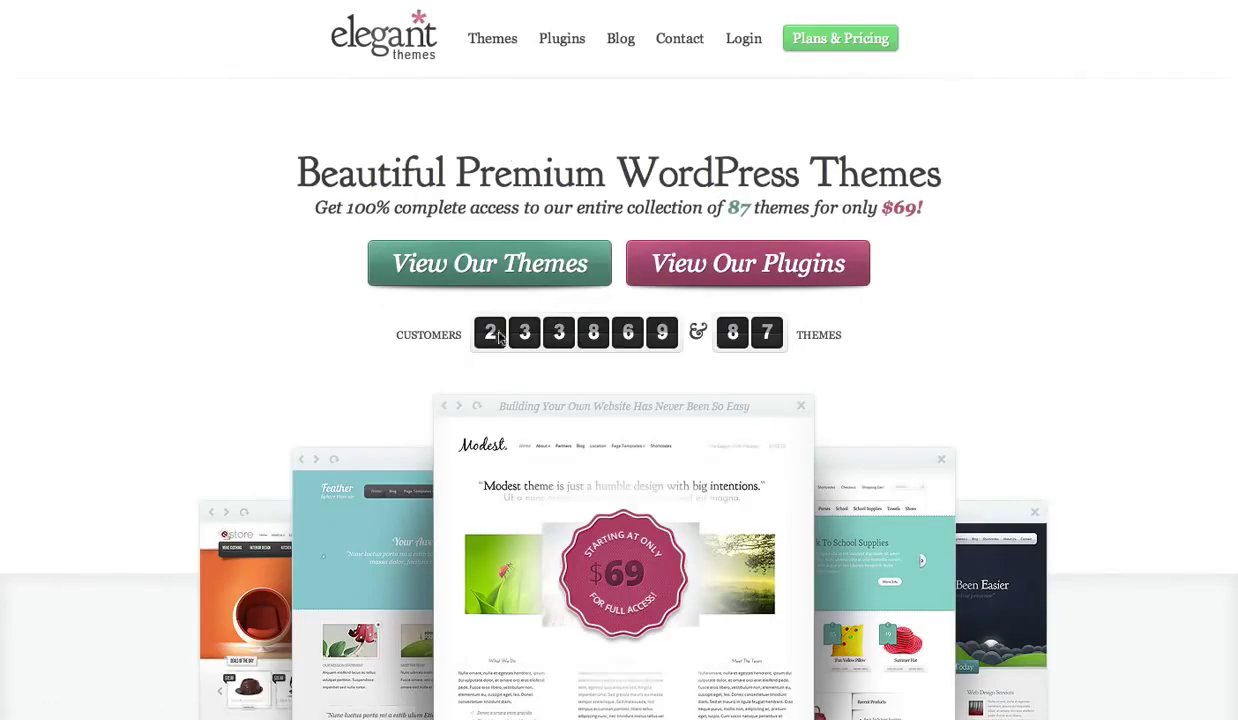